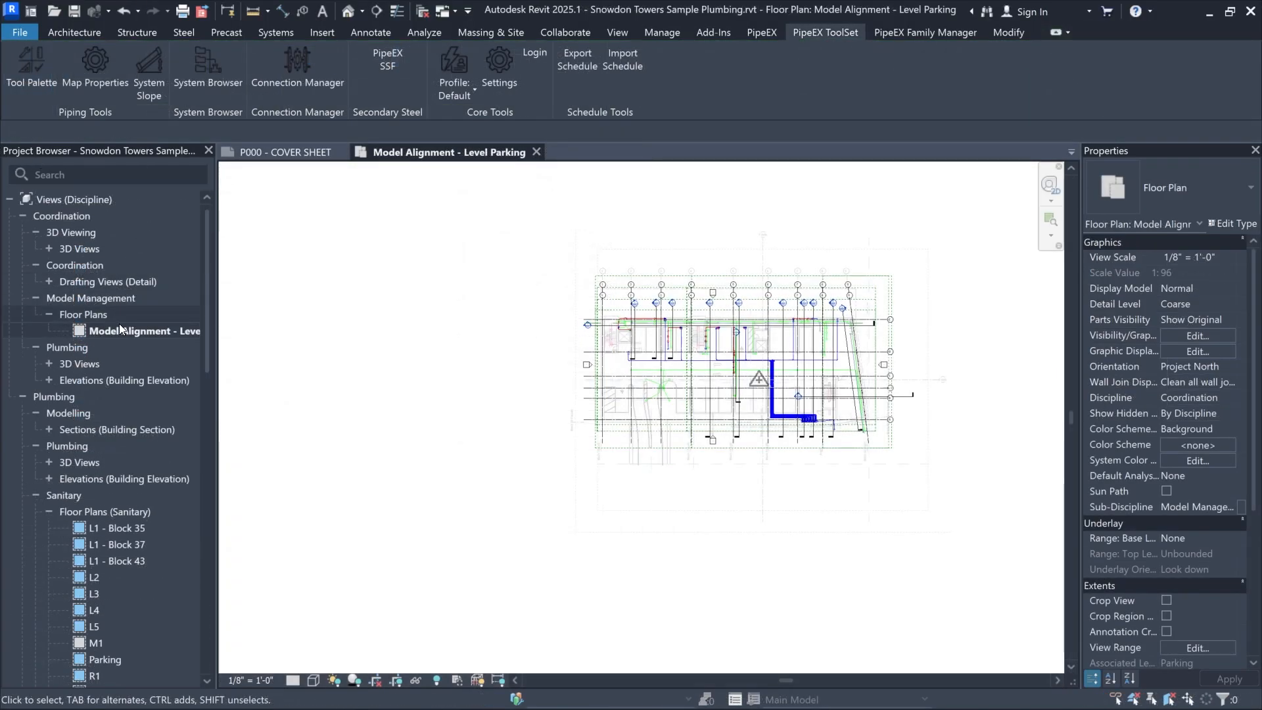
# Start a new view list from the project's Schedules/Quantities
pyautogui.scroll(-15, 119, 324)
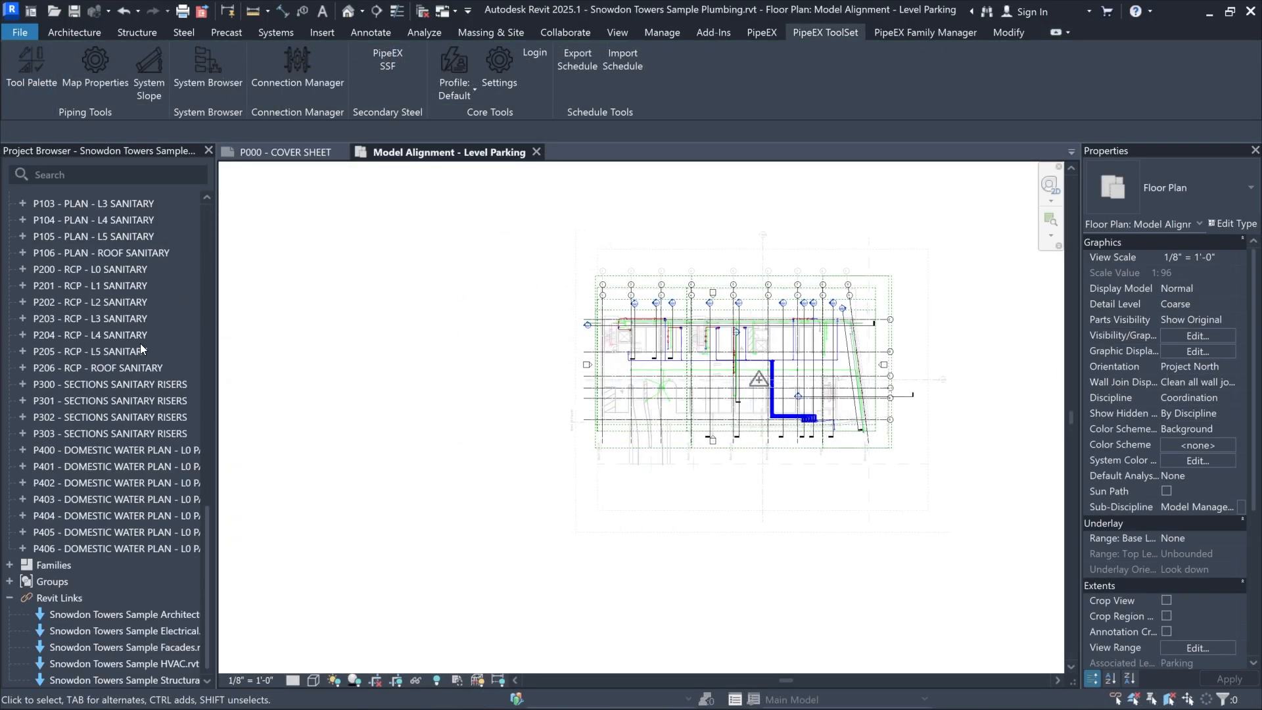
pyautogui.scroll(12, 107, 572)
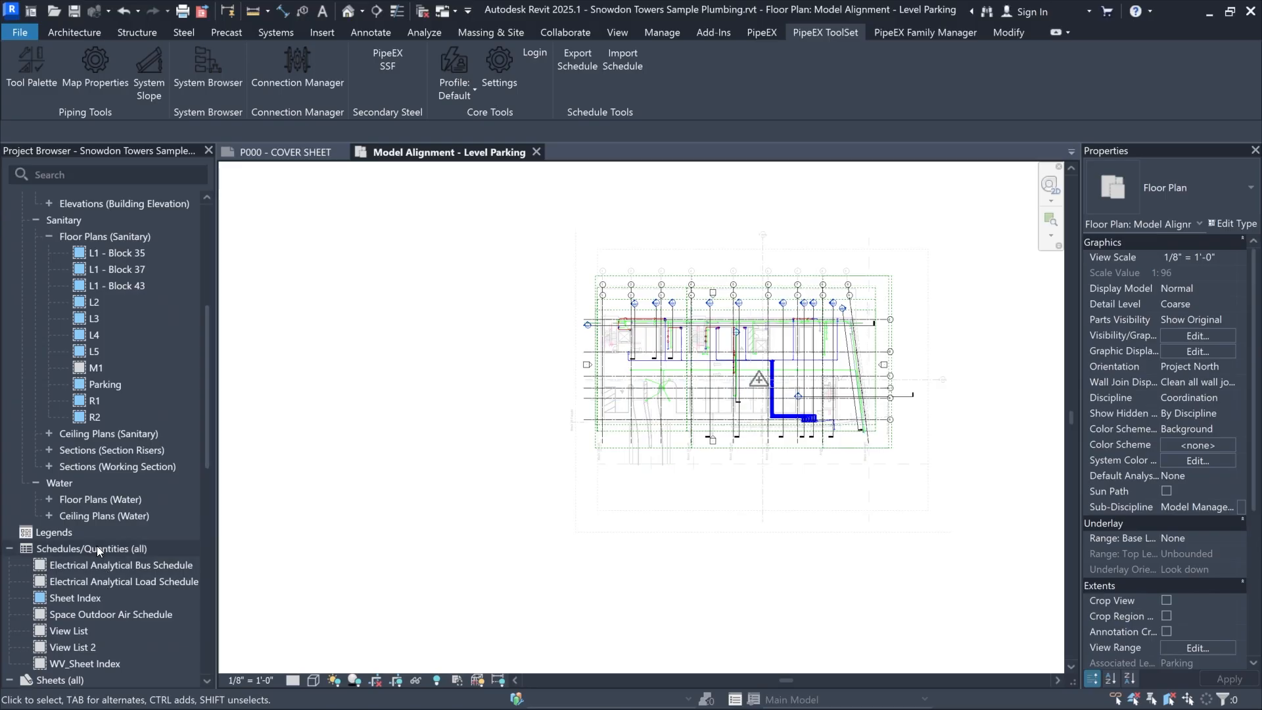
pyautogui.rightClick(97, 547)
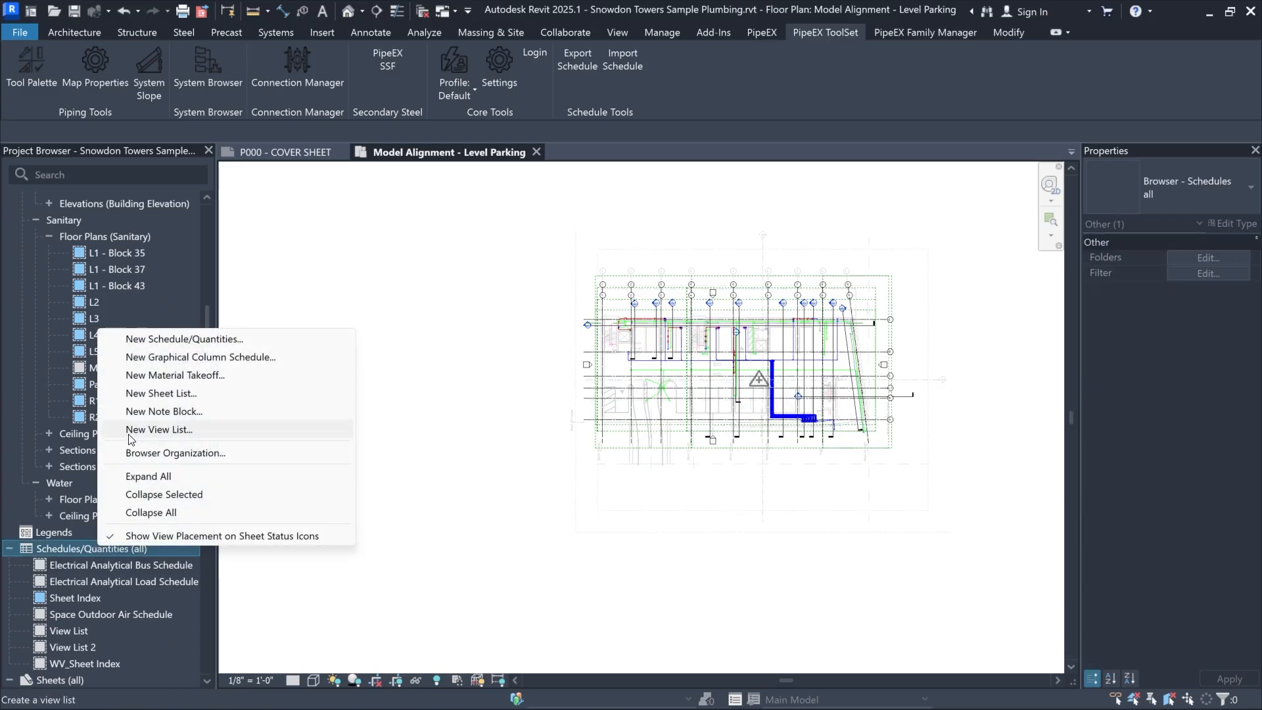
pyautogui.click(195, 431)
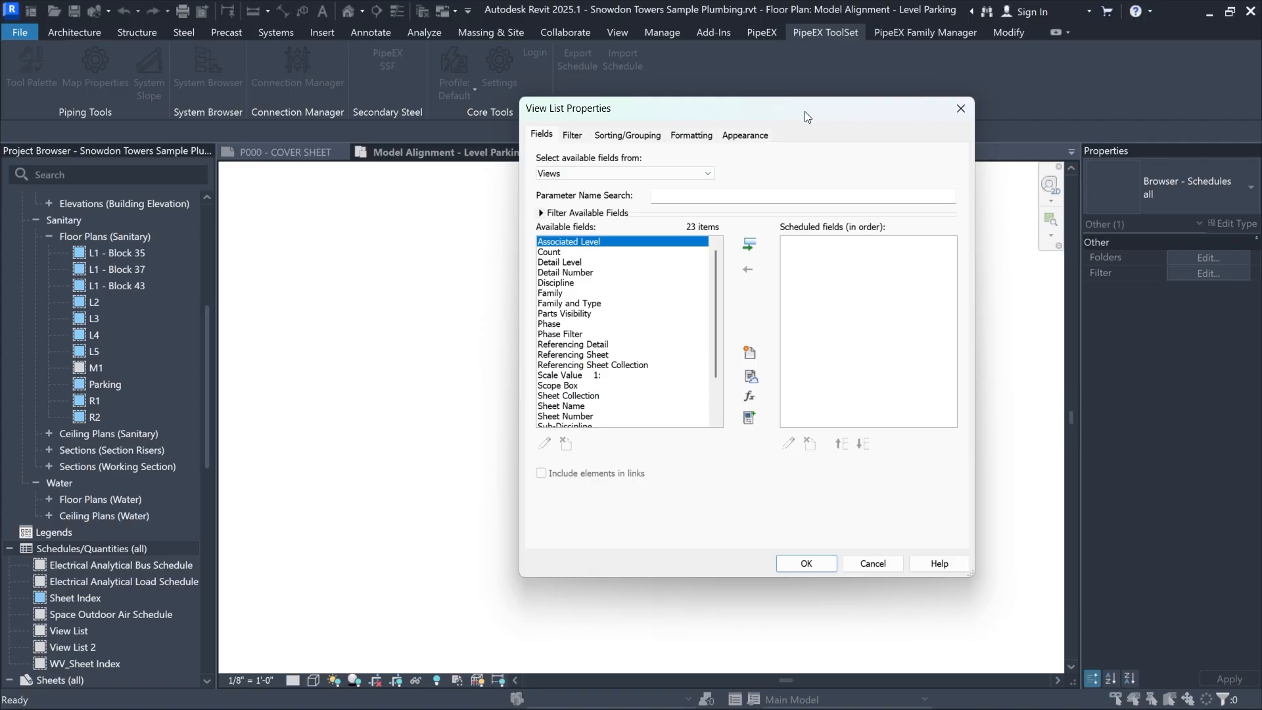
pyautogui.moveTo(807, 117); pyautogui.dragTo(681, 129)
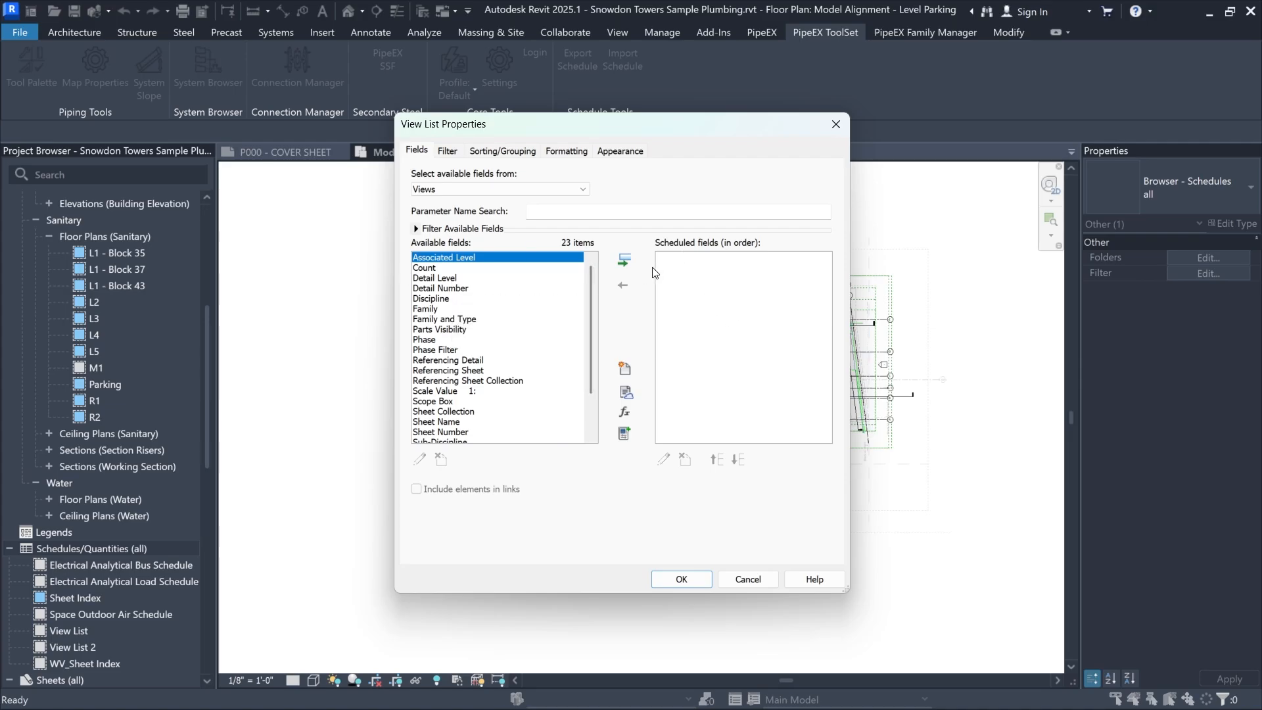
# Add Family and Type, View Name and View Template to the view list's scheduled fields
pyautogui.click(459, 321)
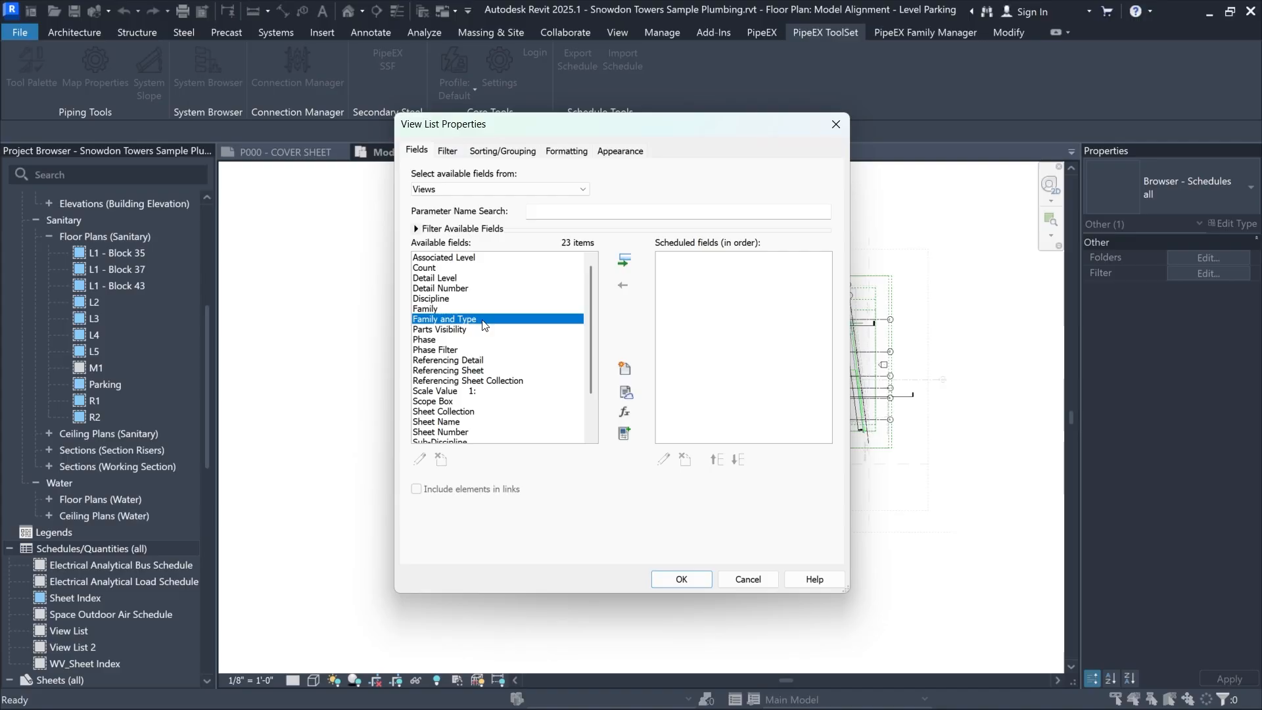
pyautogui.click(624, 263)
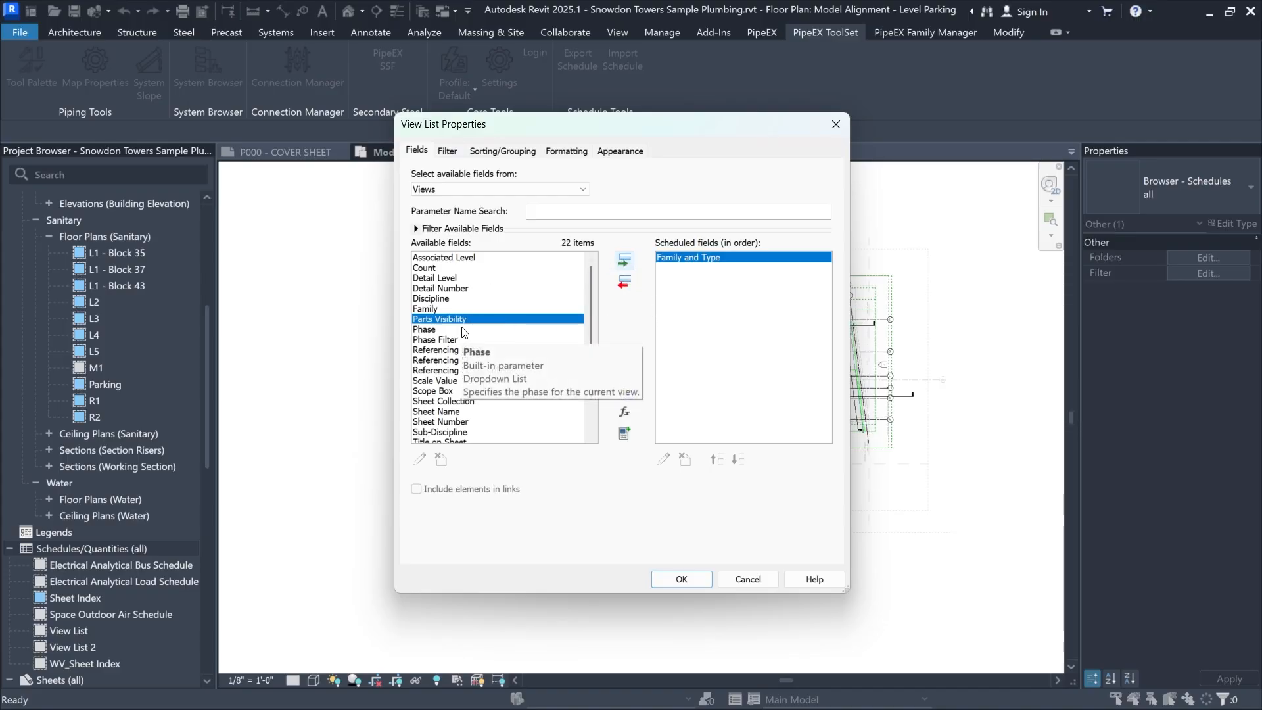
pyautogui.scroll(-2, 462, 328)
pyautogui.click(459, 420)
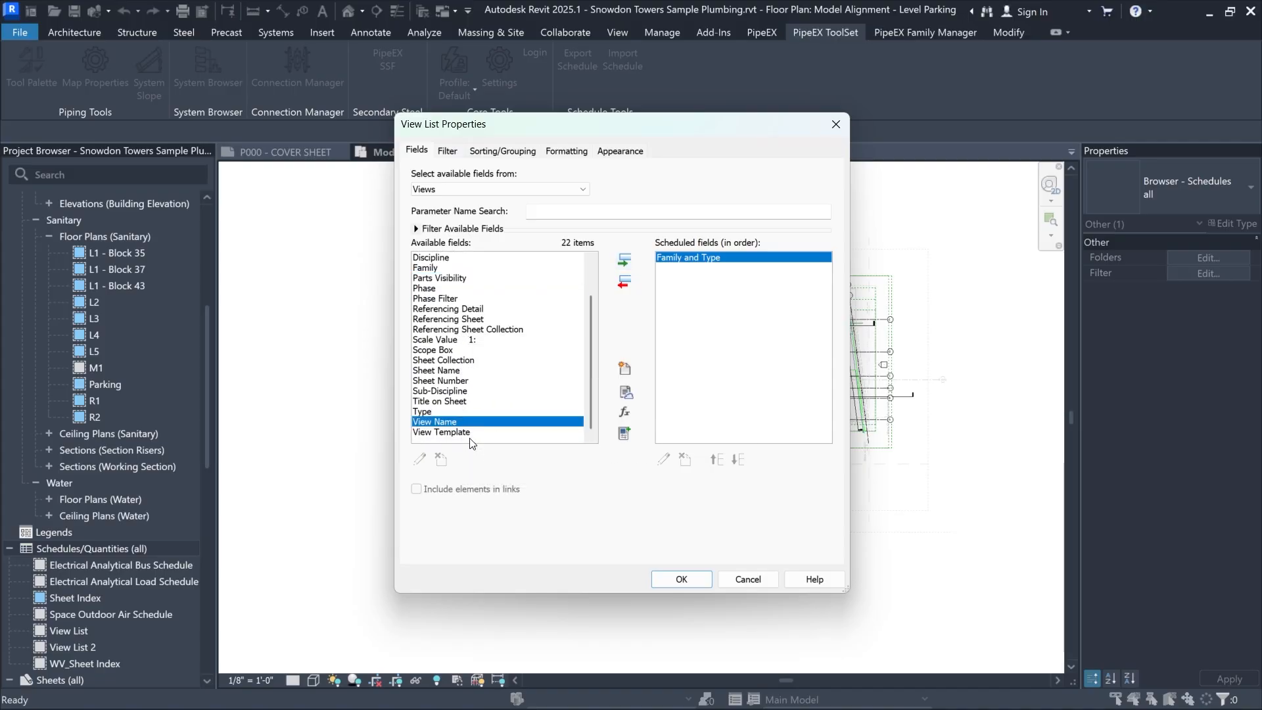
pyautogui.keyDown('shift'); pyautogui.click(471, 434); pyautogui.keyUp('shift')
pyautogui.click(625, 261)
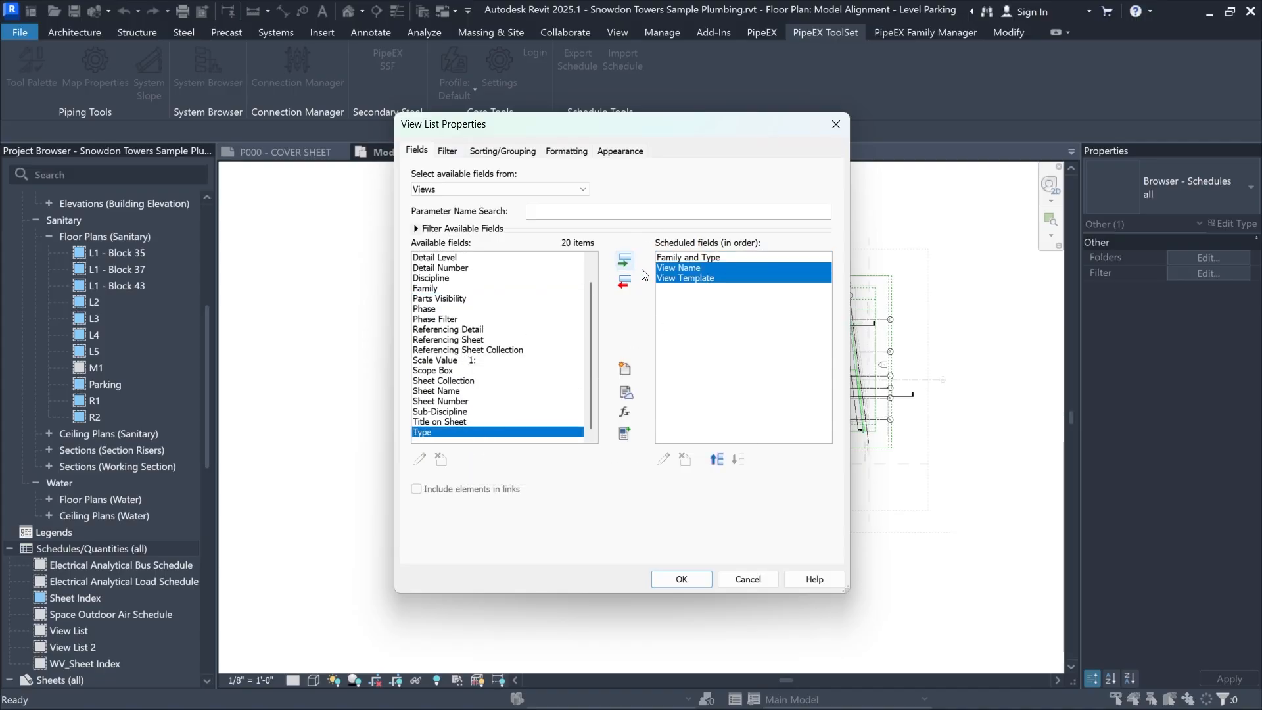
# Create a new project parameter named PipeEX as a scheduled field in the view list
pyautogui.click(625, 368)
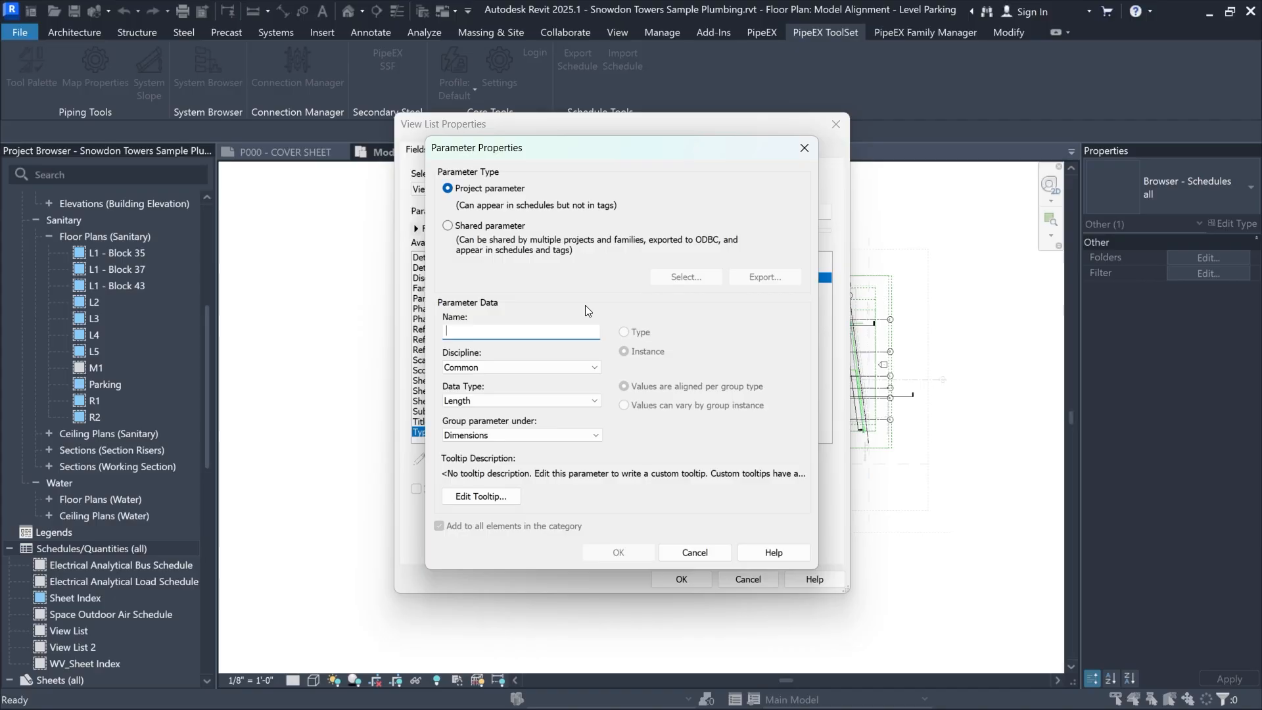
pyautogui.write('PipeEX')
pyautogui.click(625, 552)
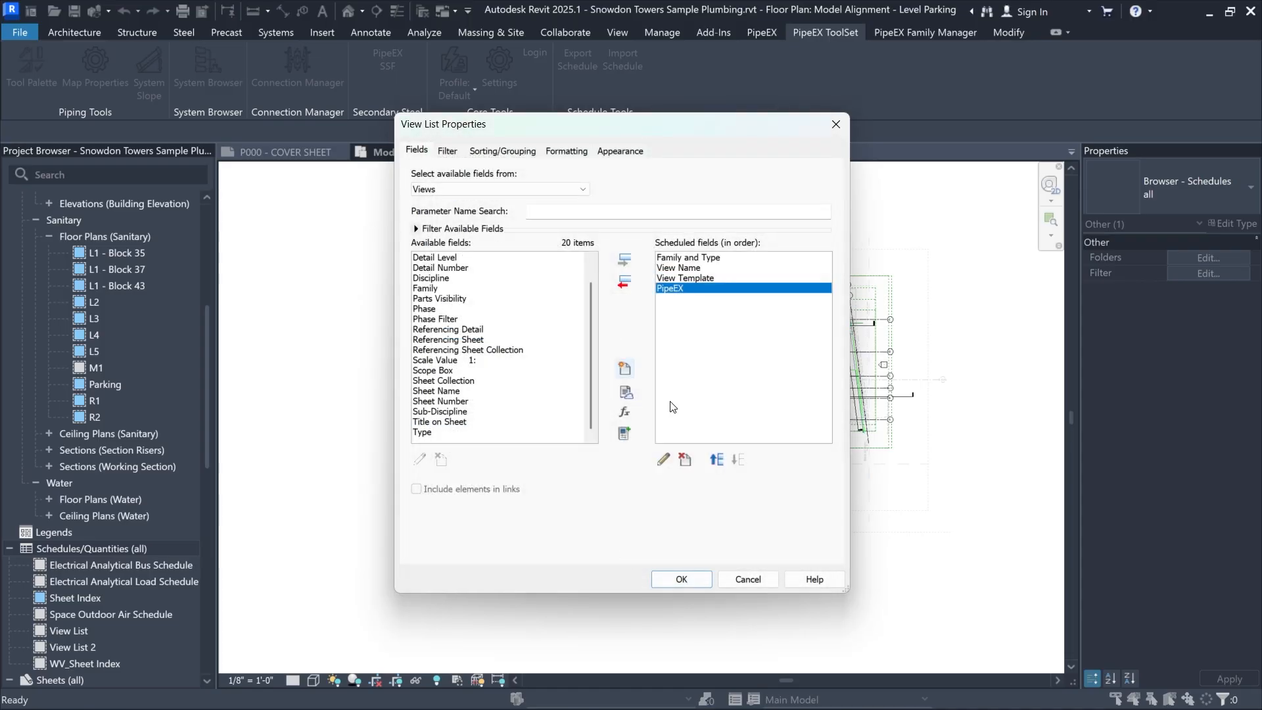
pyautogui.click(628, 414)
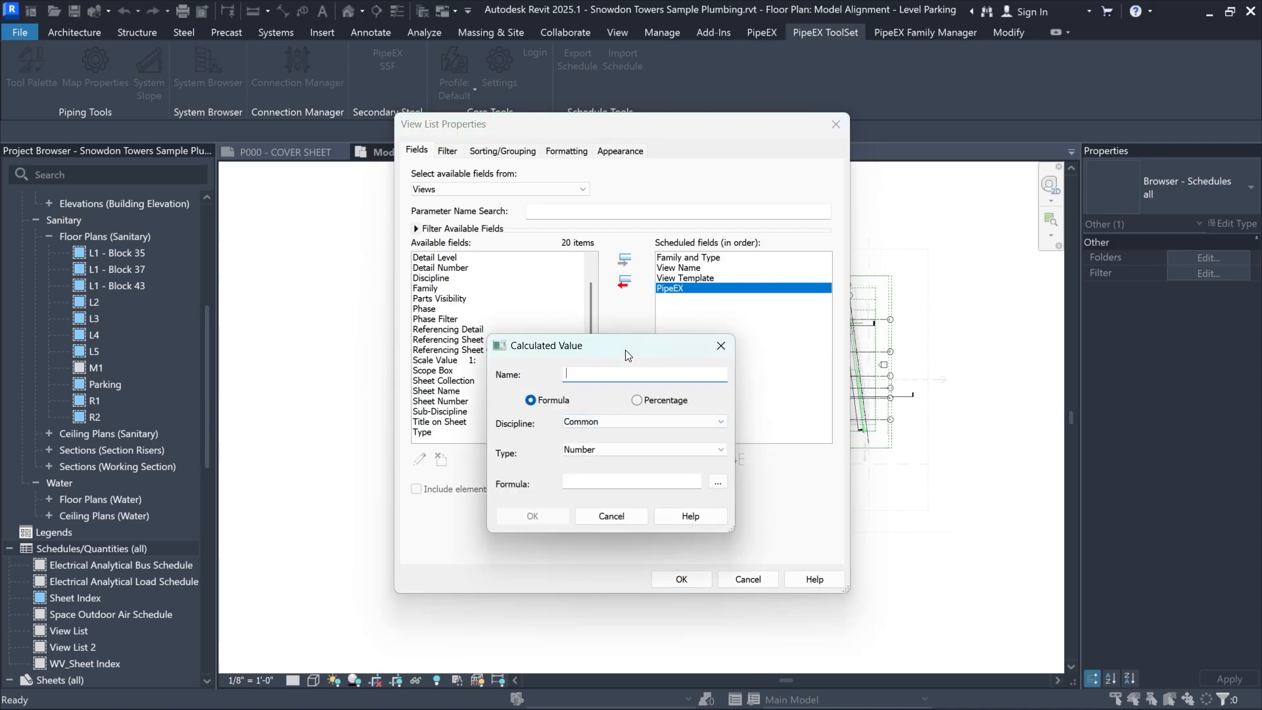
pyautogui.moveTo(628, 355); pyautogui.dragTo(636, 322)
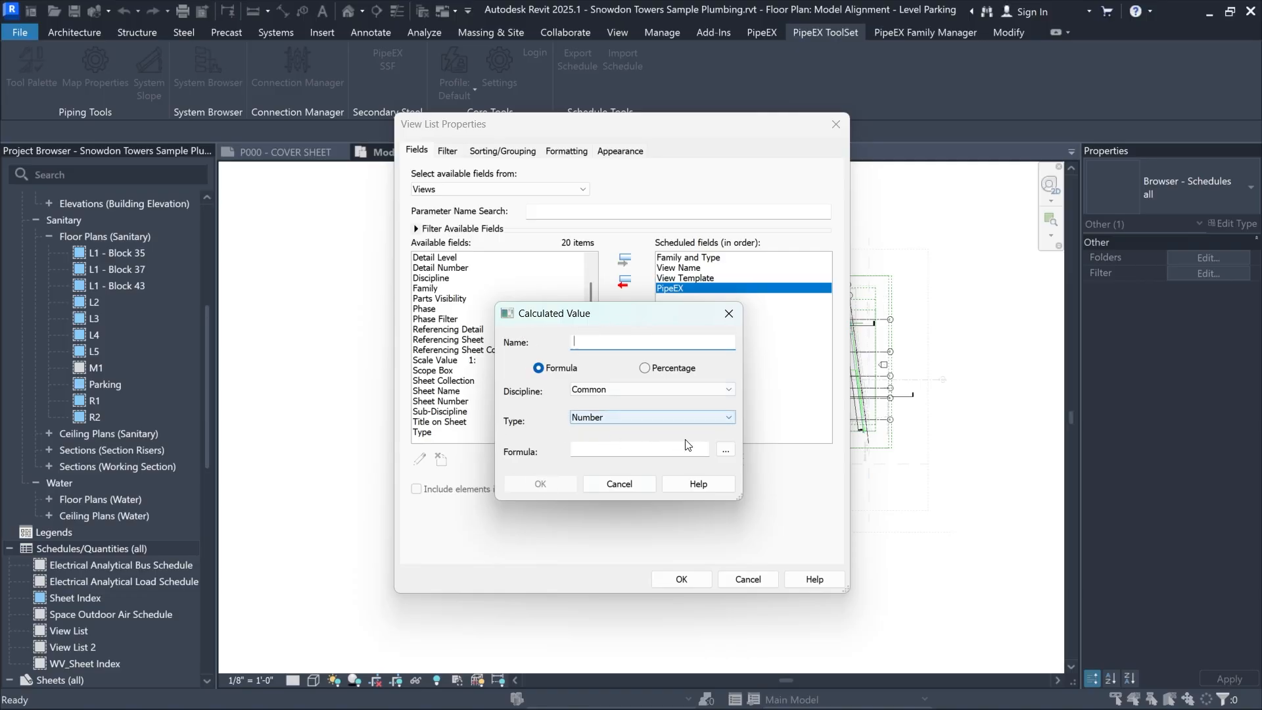
pyautogui.click(619, 484)
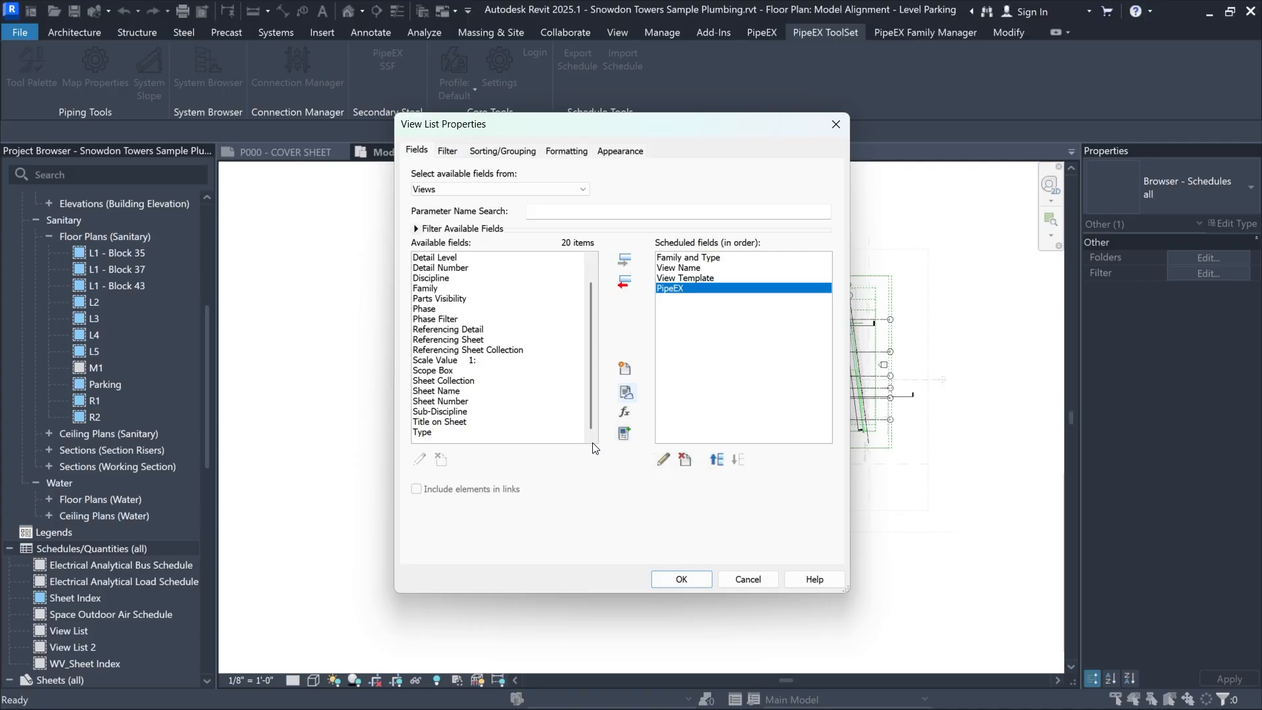
# Combine the Sheet Name and Sheet Number parameters into a scheduled field named "Sheet Name & Number"
pyautogui.click(626, 436)
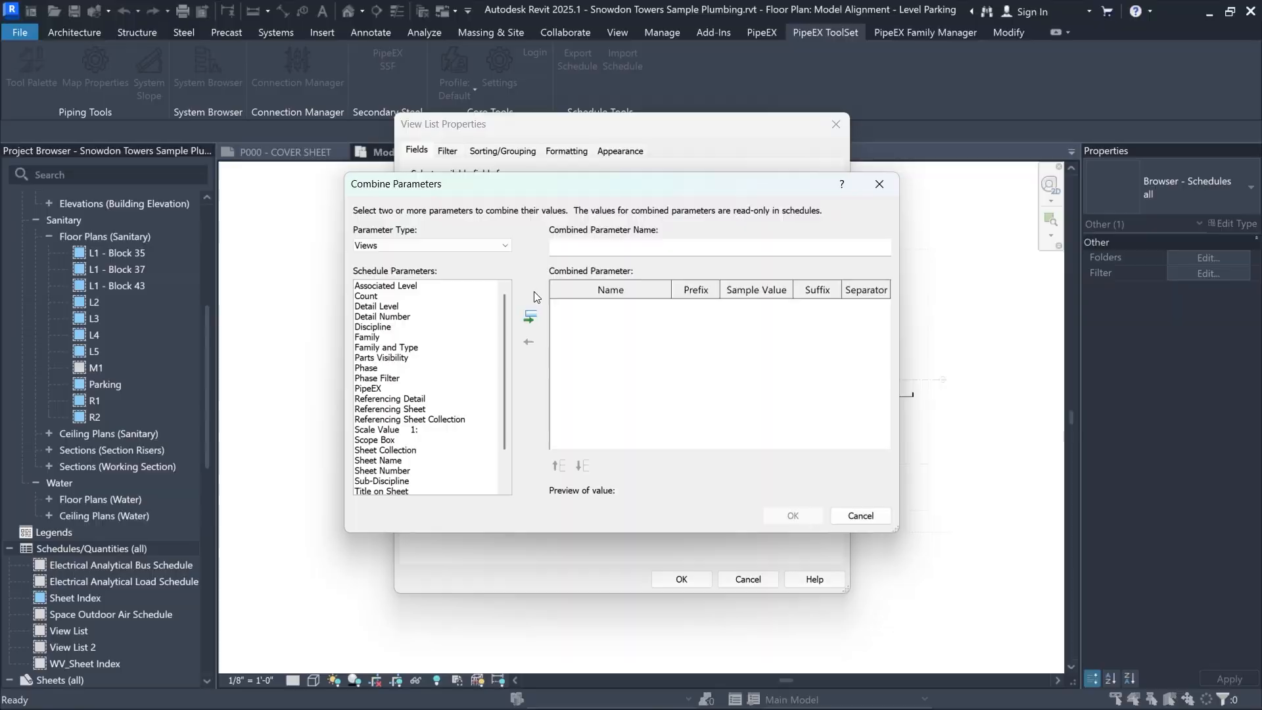
pyautogui.click(434, 327)
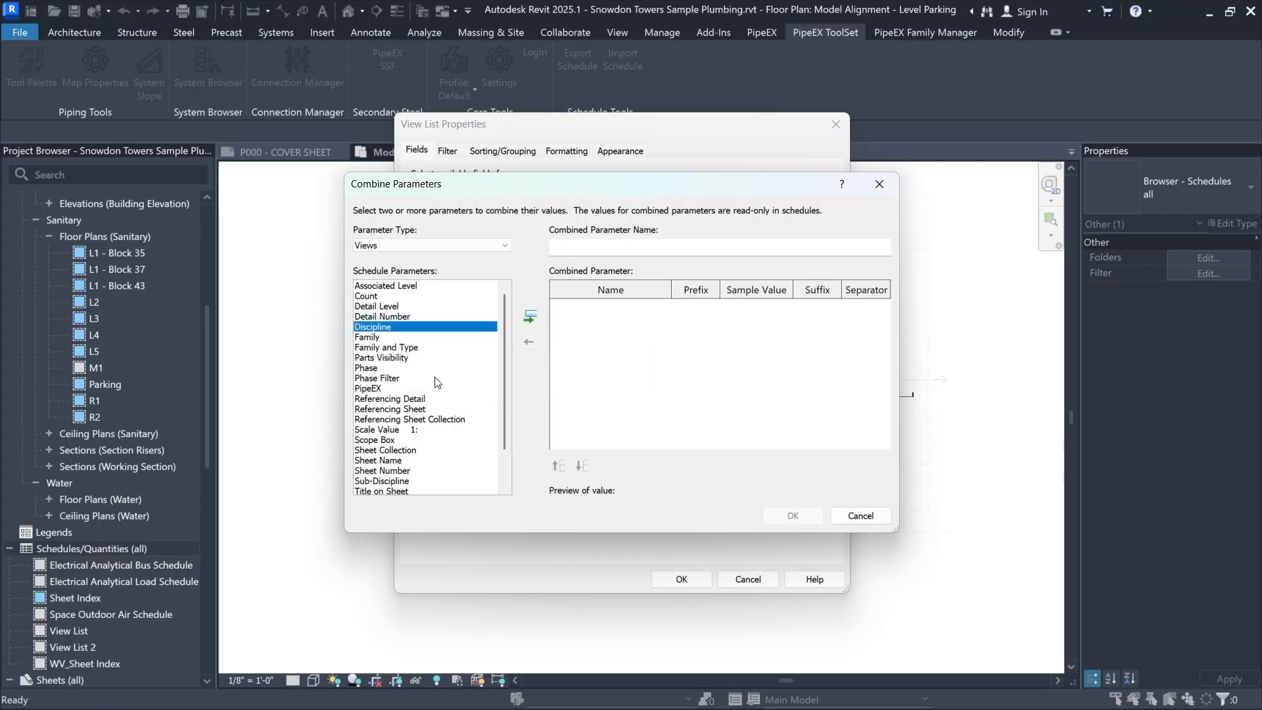
pyautogui.click(400, 462)
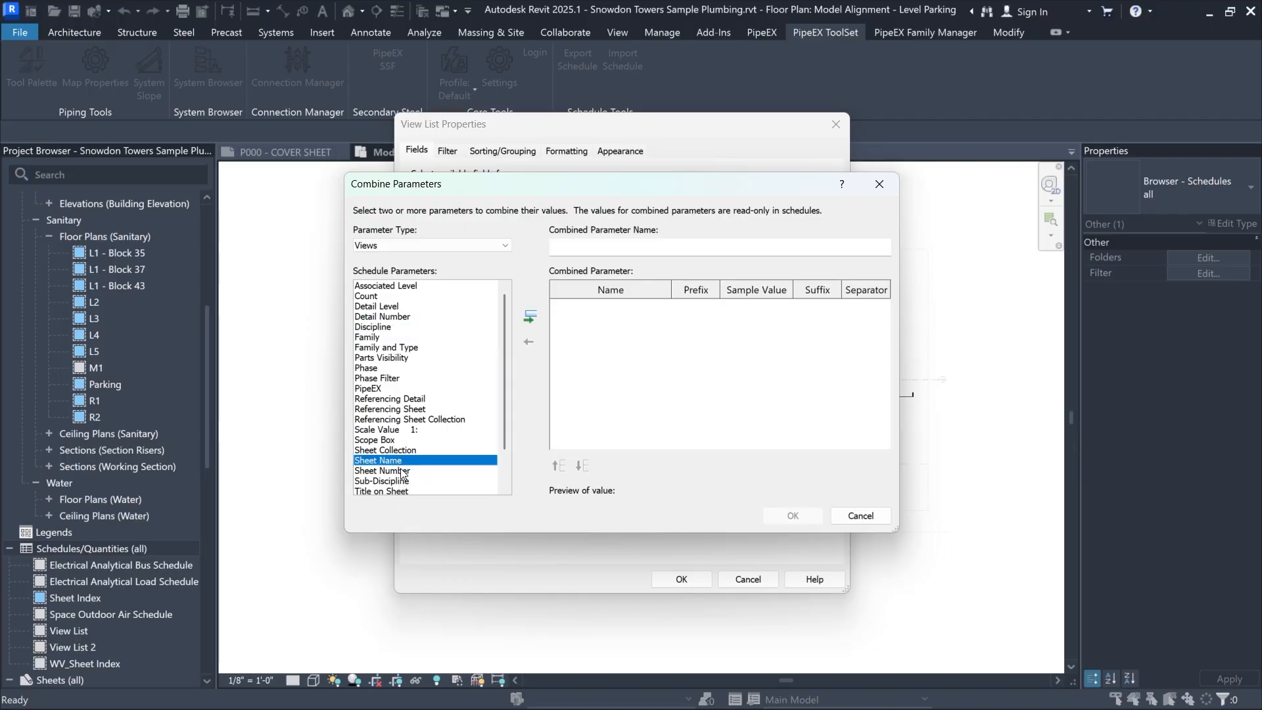
pyautogui.keyDown('ctrl'); pyautogui.click(403, 471); pyautogui.keyUp('ctrl')
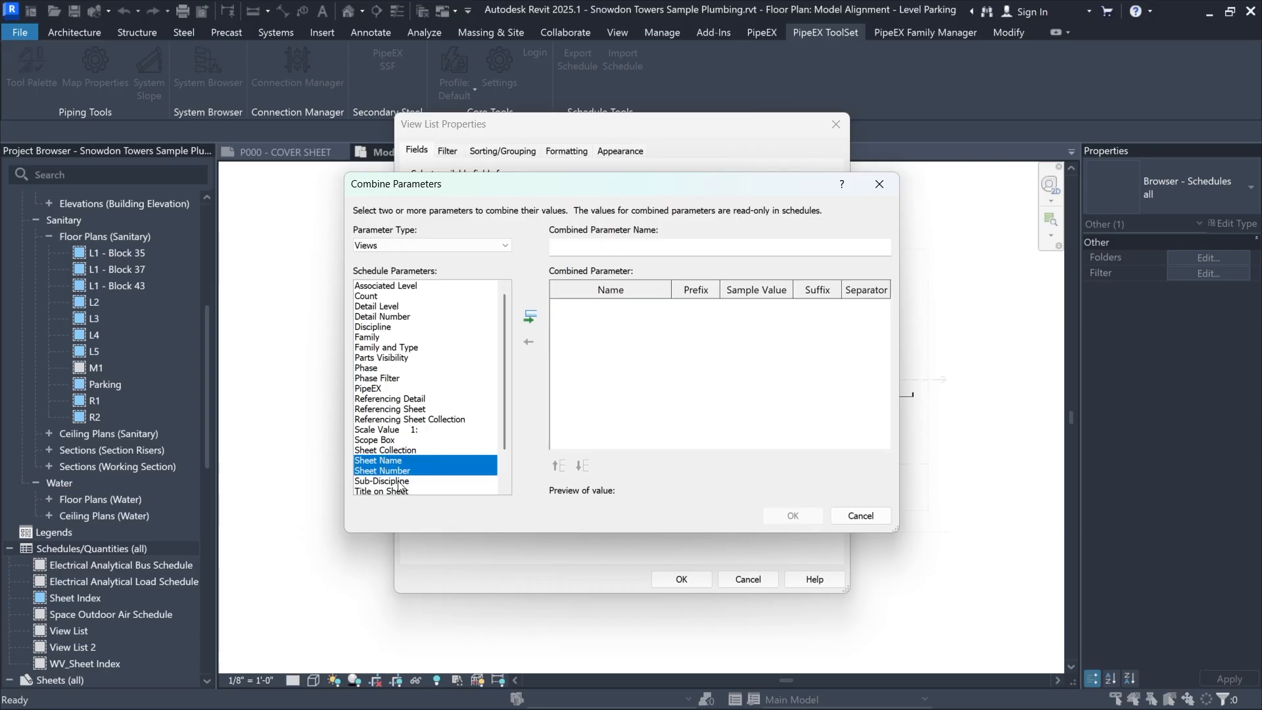
pyautogui.click(530, 318)
pyautogui.click(659, 250)
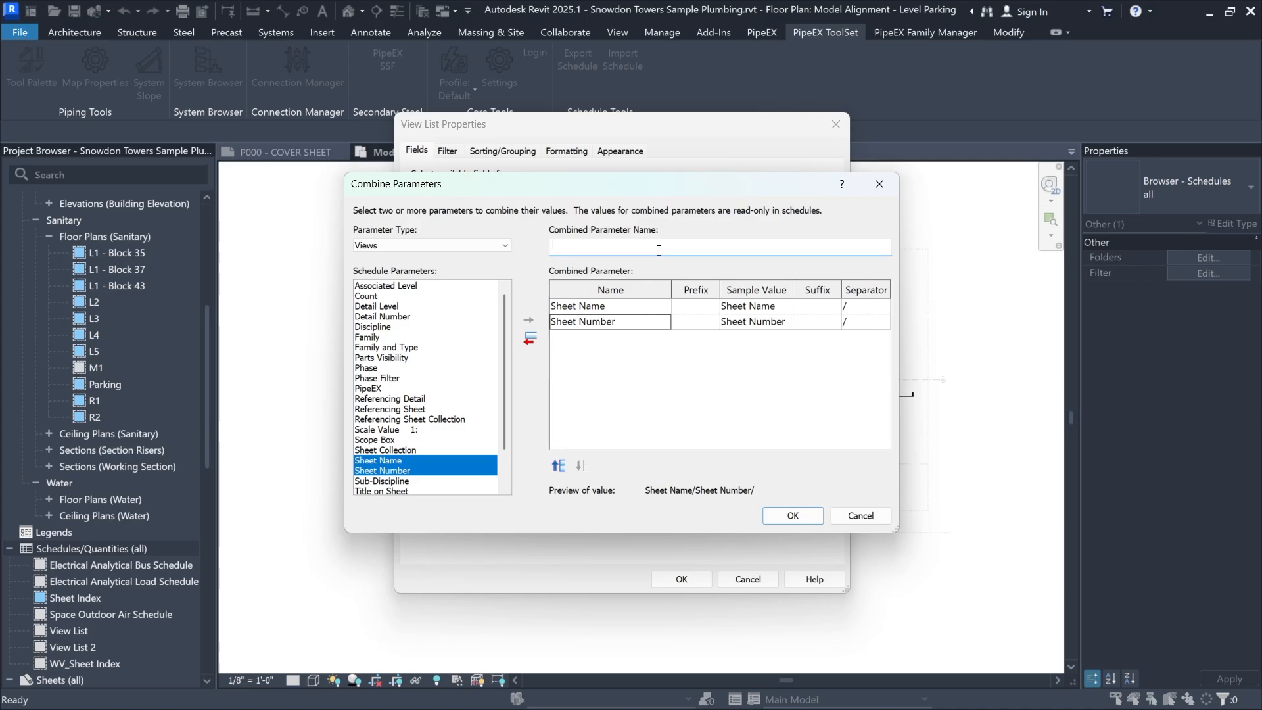
pyautogui.write('Sheet Name & Number')
pyautogui.click(792, 517)
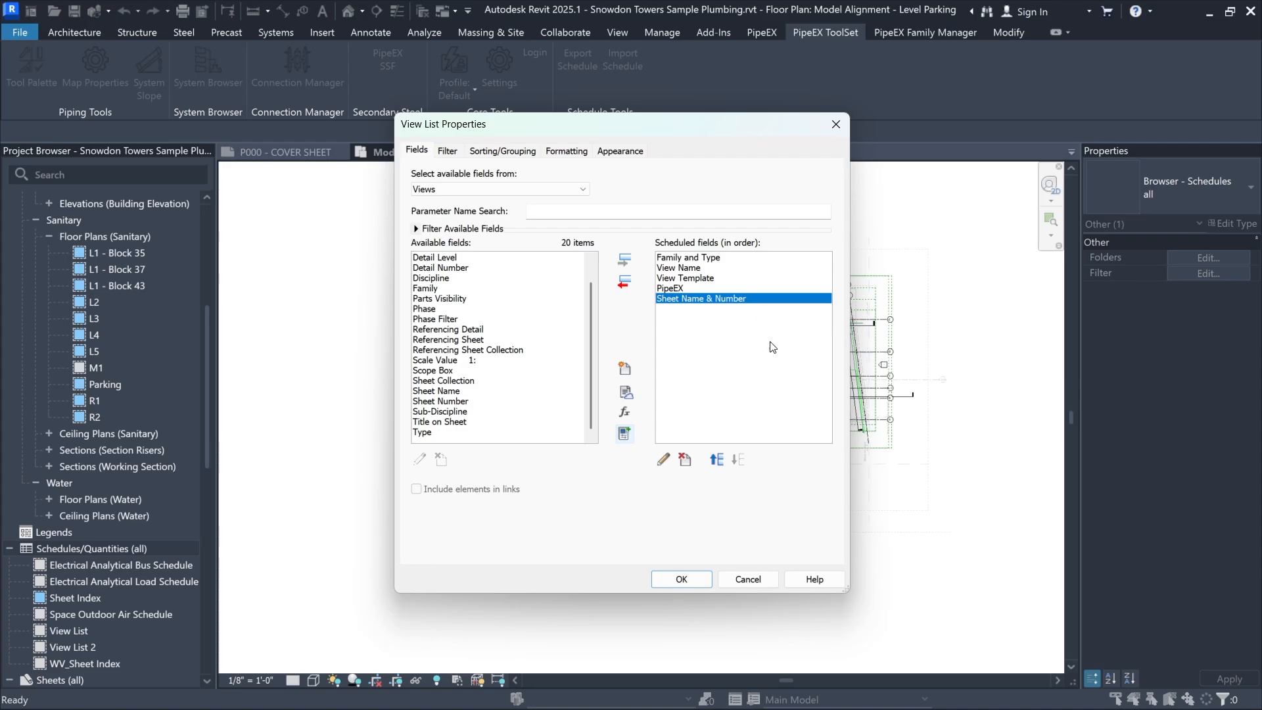
# Reorder the scheduled fields so View Template follows Family and Type, and View Name comes after PipeEX
pyautogui.click(691, 279)
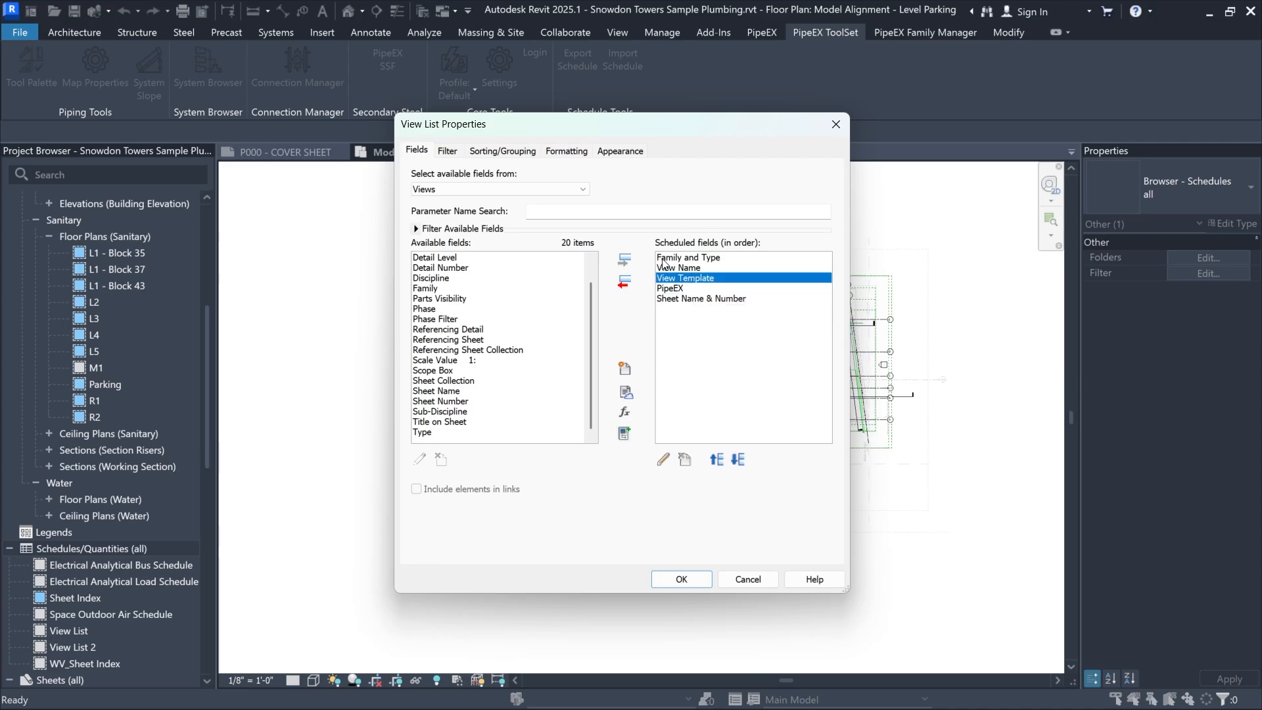
pyautogui.click(716, 460)
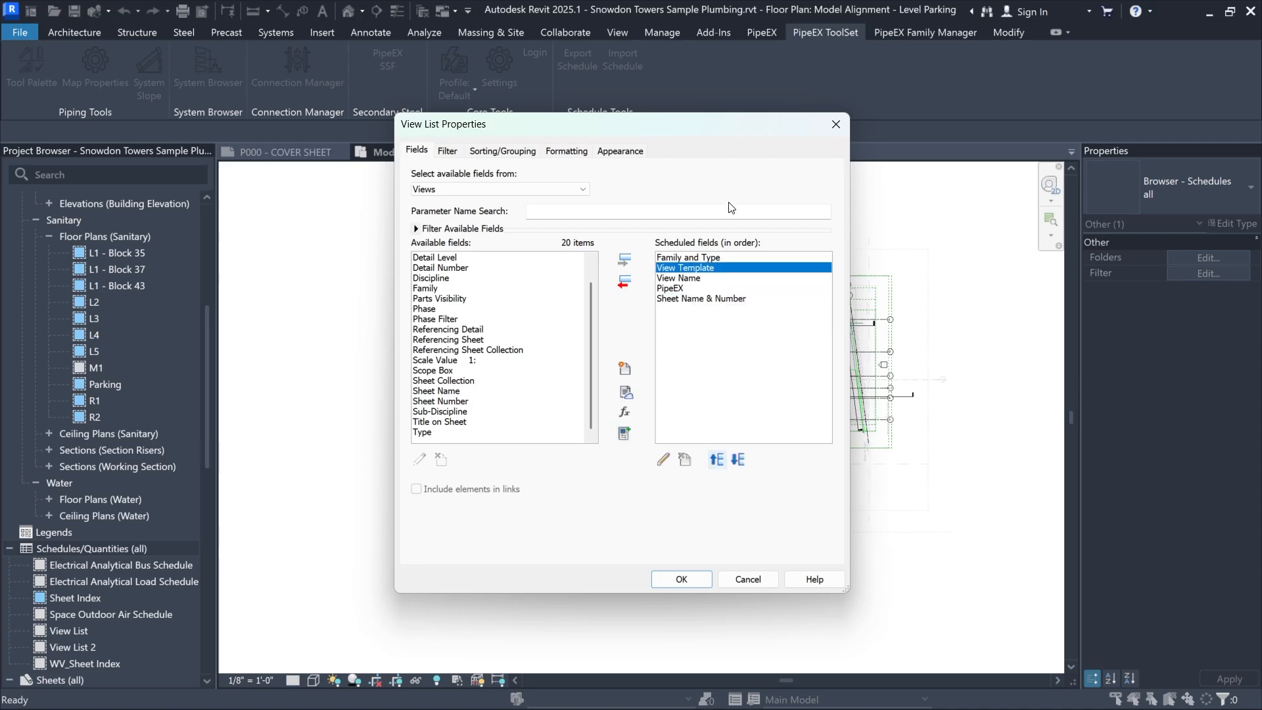
pyautogui.click(721, 278)
pyautogui.click(738, 460)
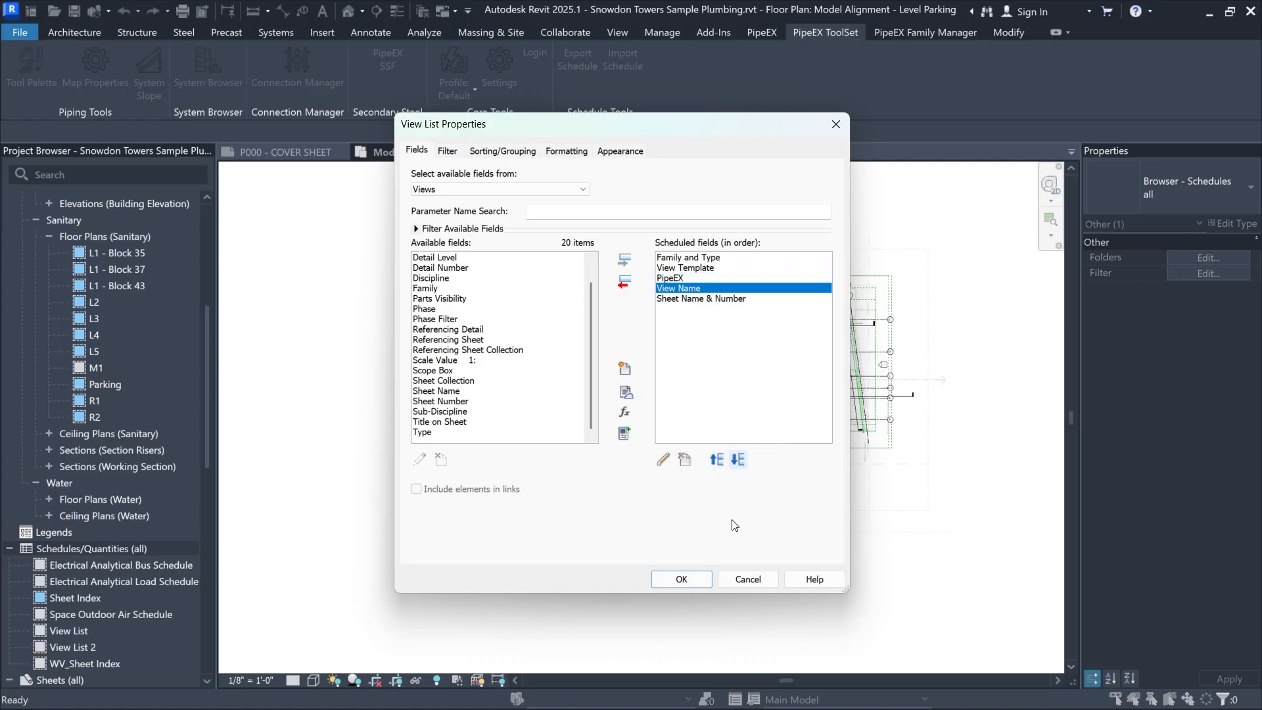
pyautogui.press('Up')
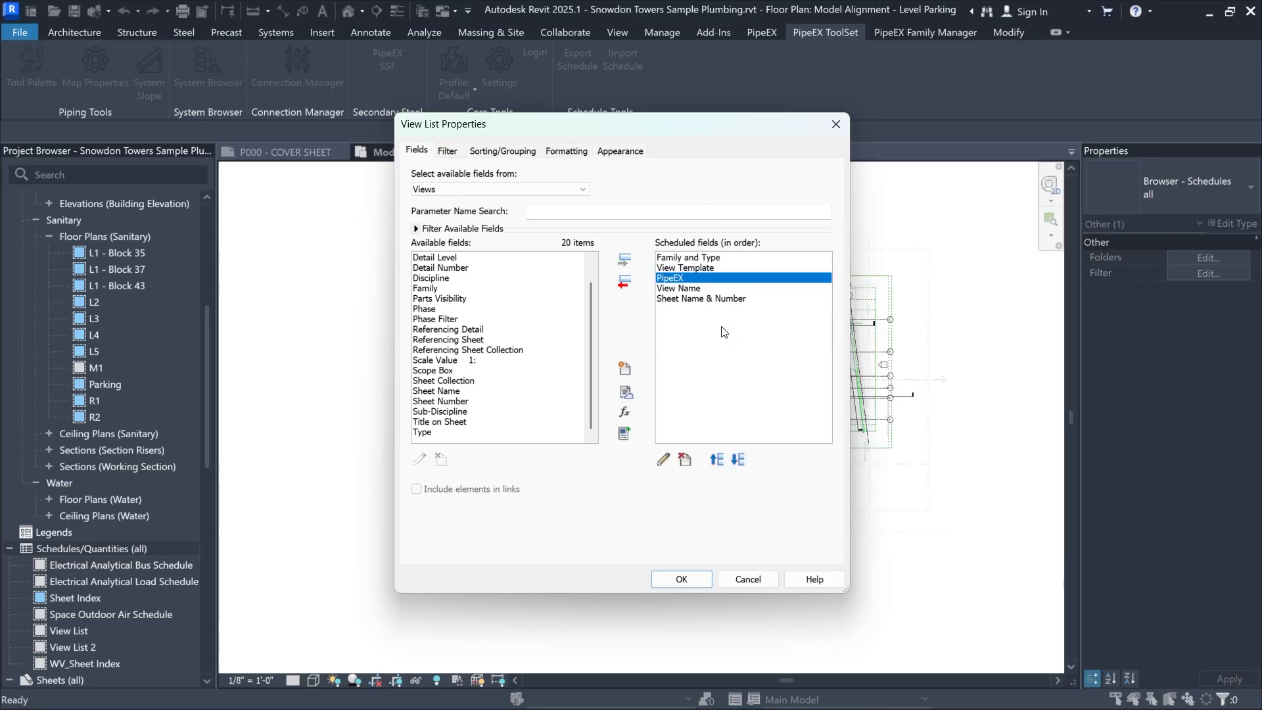
pyautogui.click(663, 459)
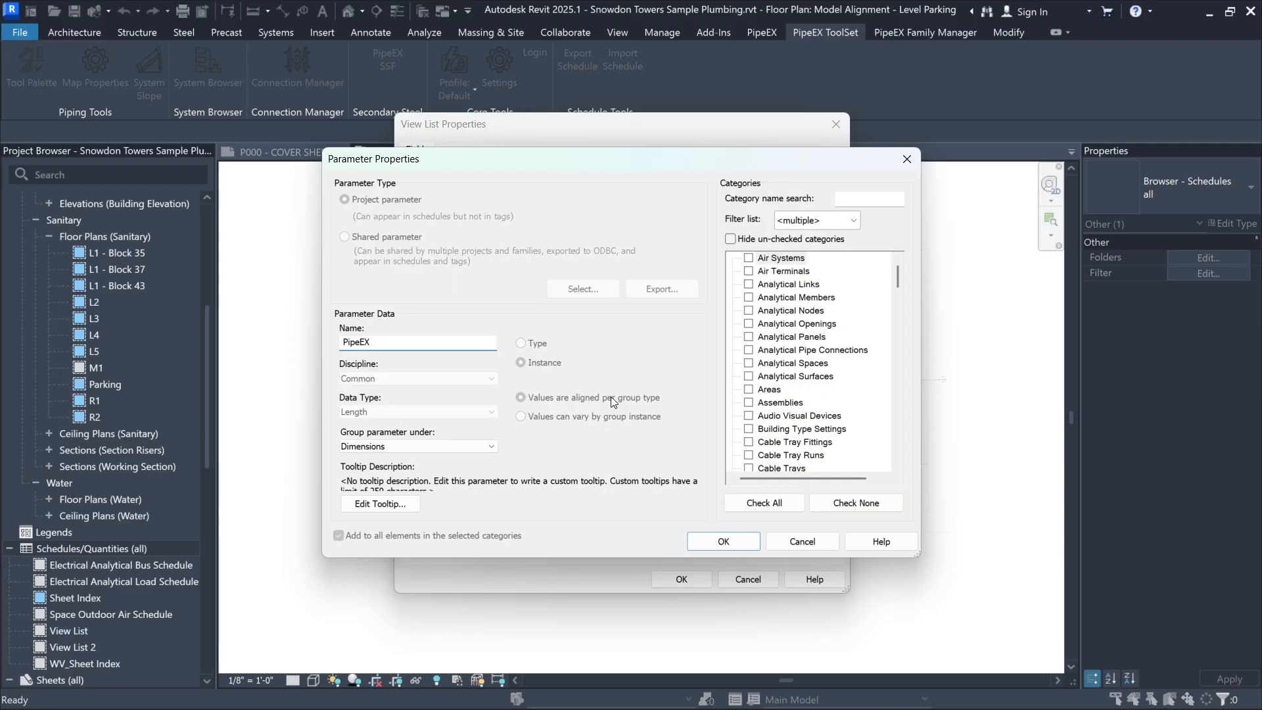
pyautogui.click(809, 543)
pyautogui.click(683, 289)
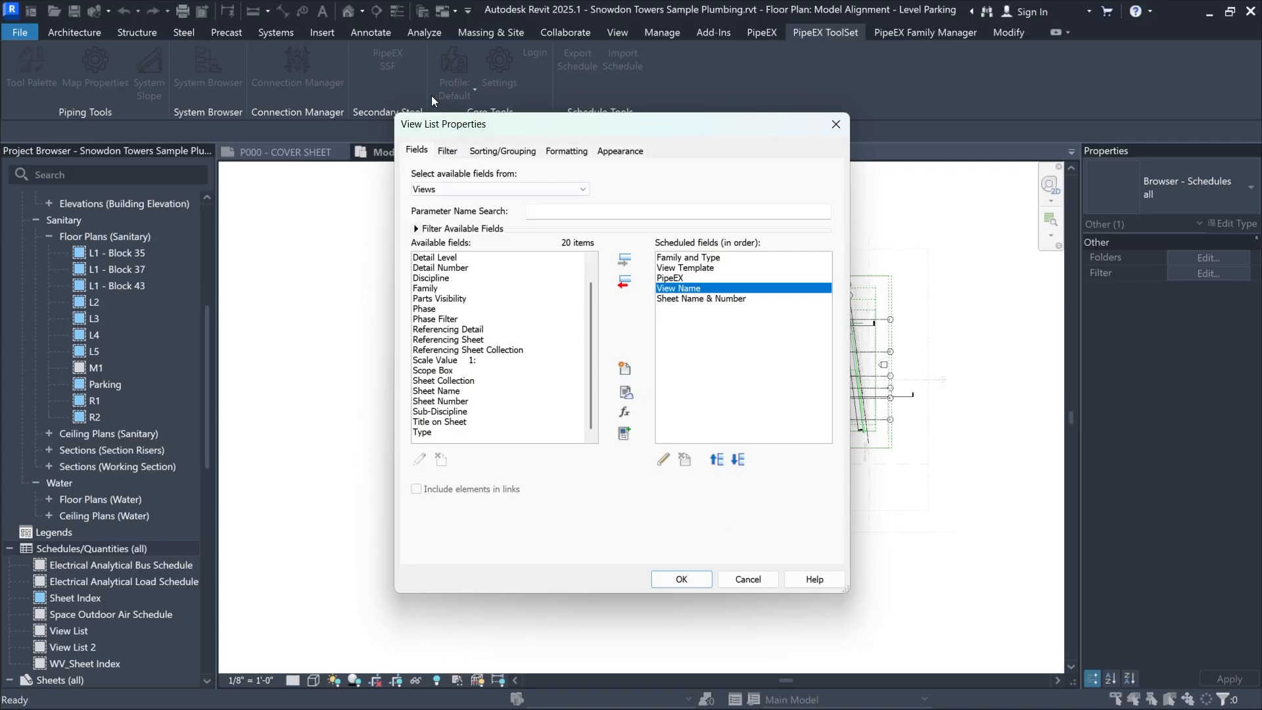
# Filter the view list by Family and Type with the condition "does not equal" 3D View: 3D View
pyautogui.click(459, 151)
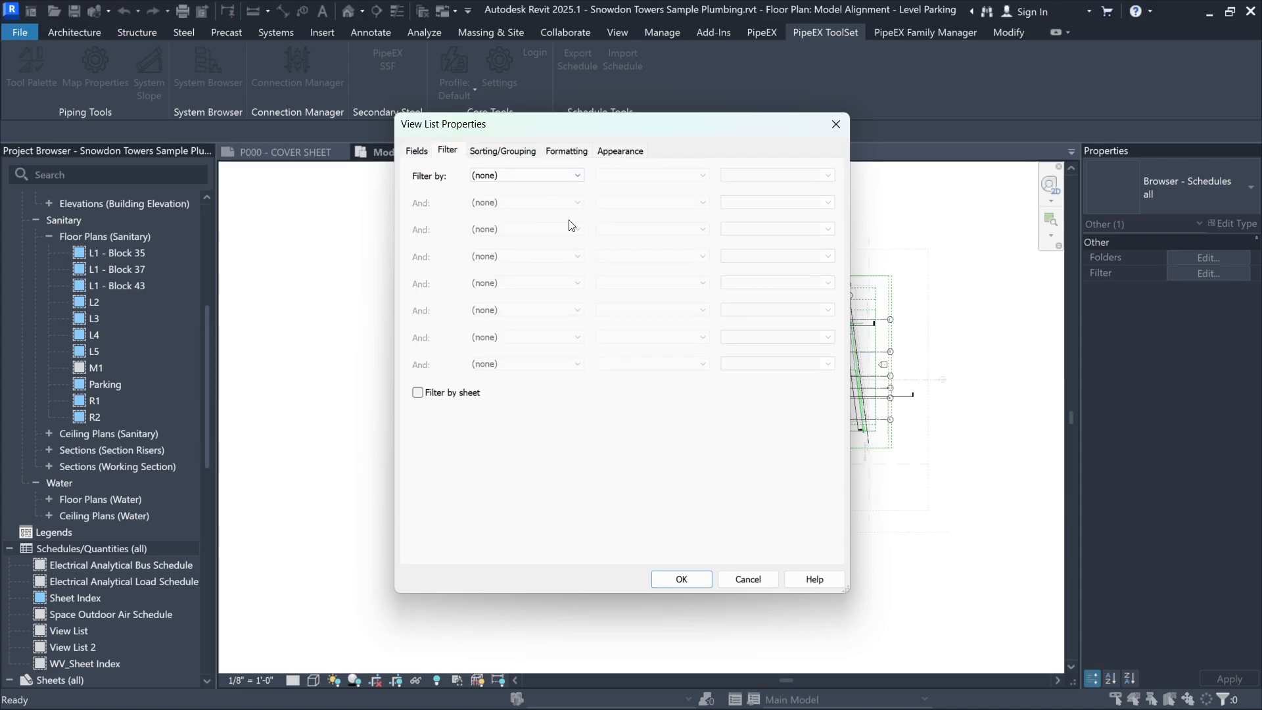
pyautogui.click(570, 175)
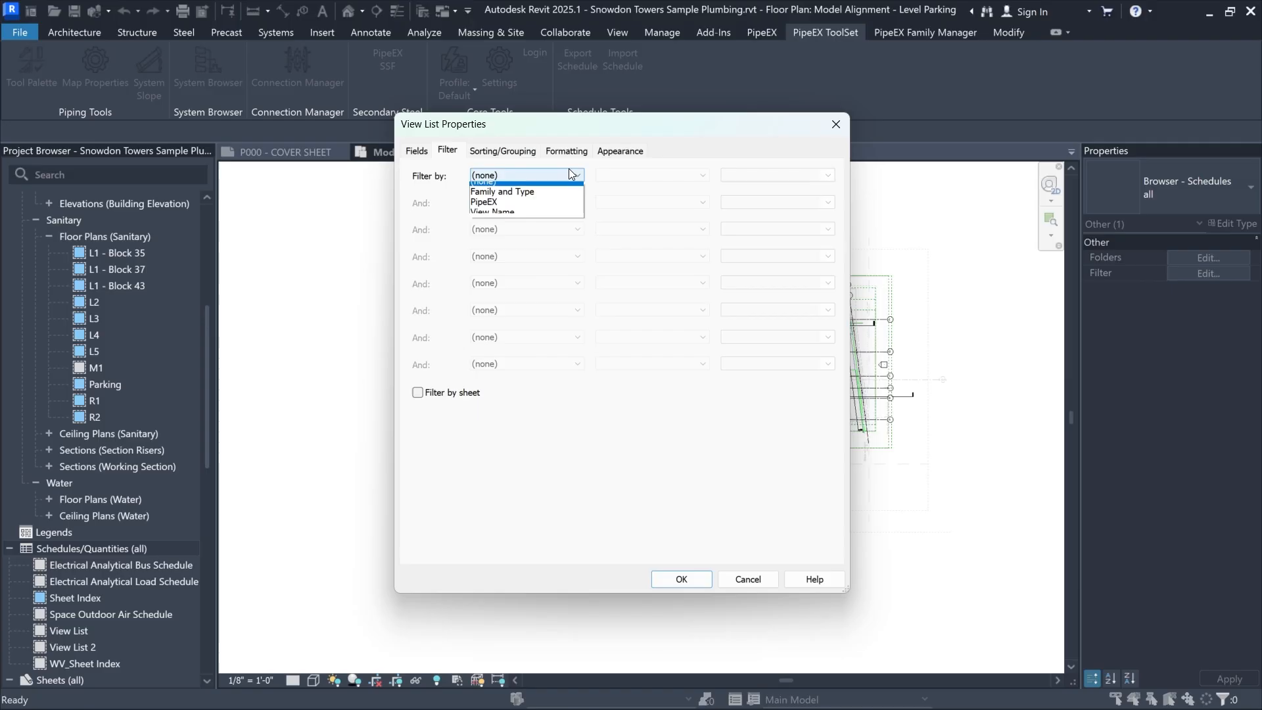
pyautogui.click(532, 198)
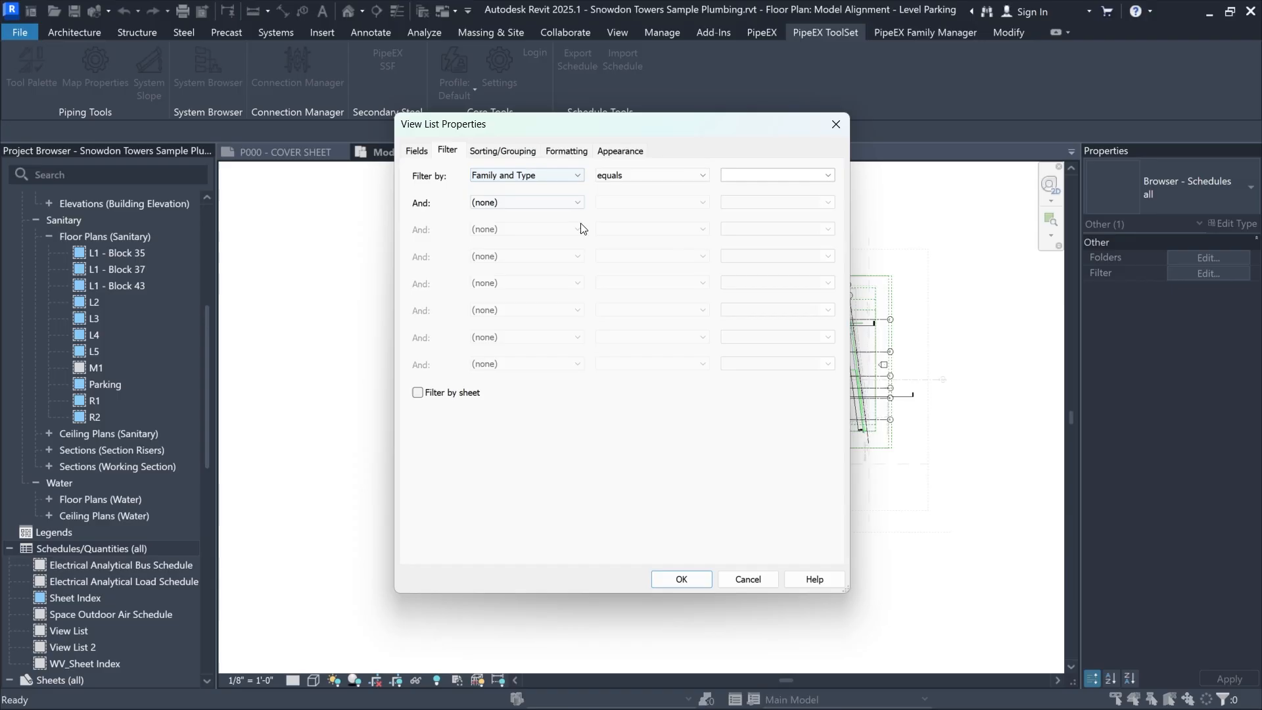
pyautogui.click(698, 175)
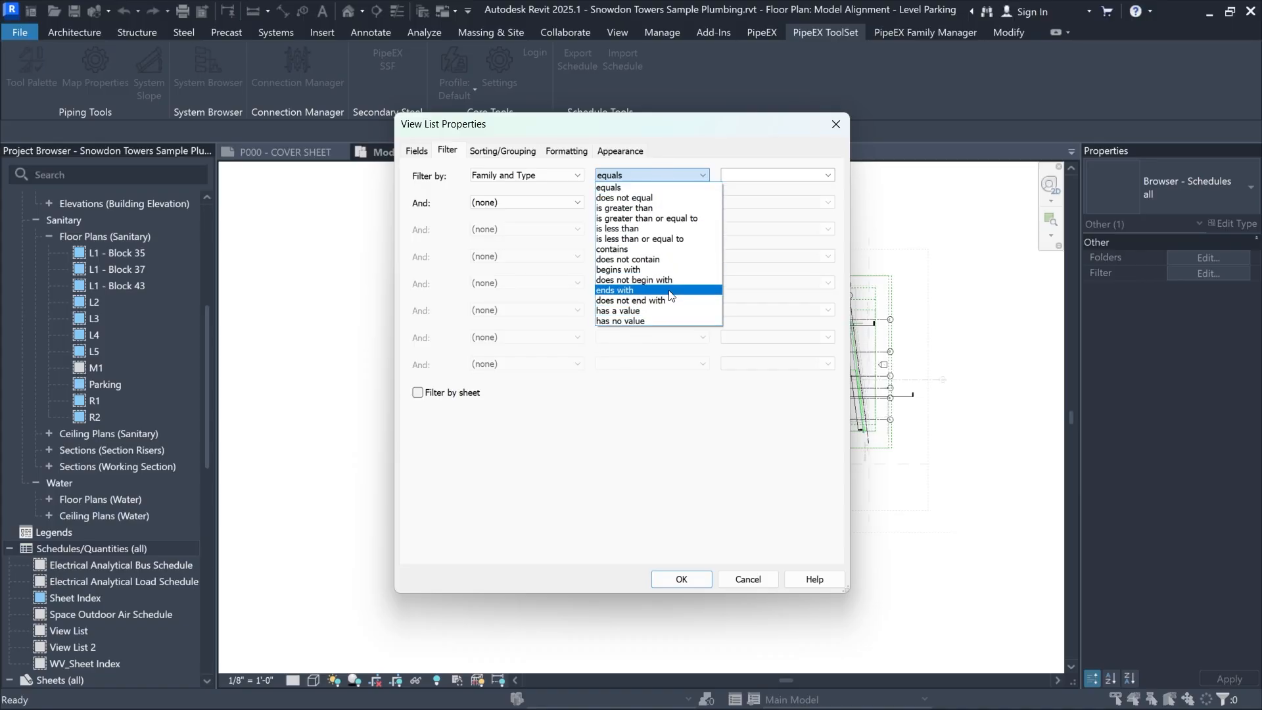
pyautogui.click(695, 403)
pyautogui.click(666, 176)
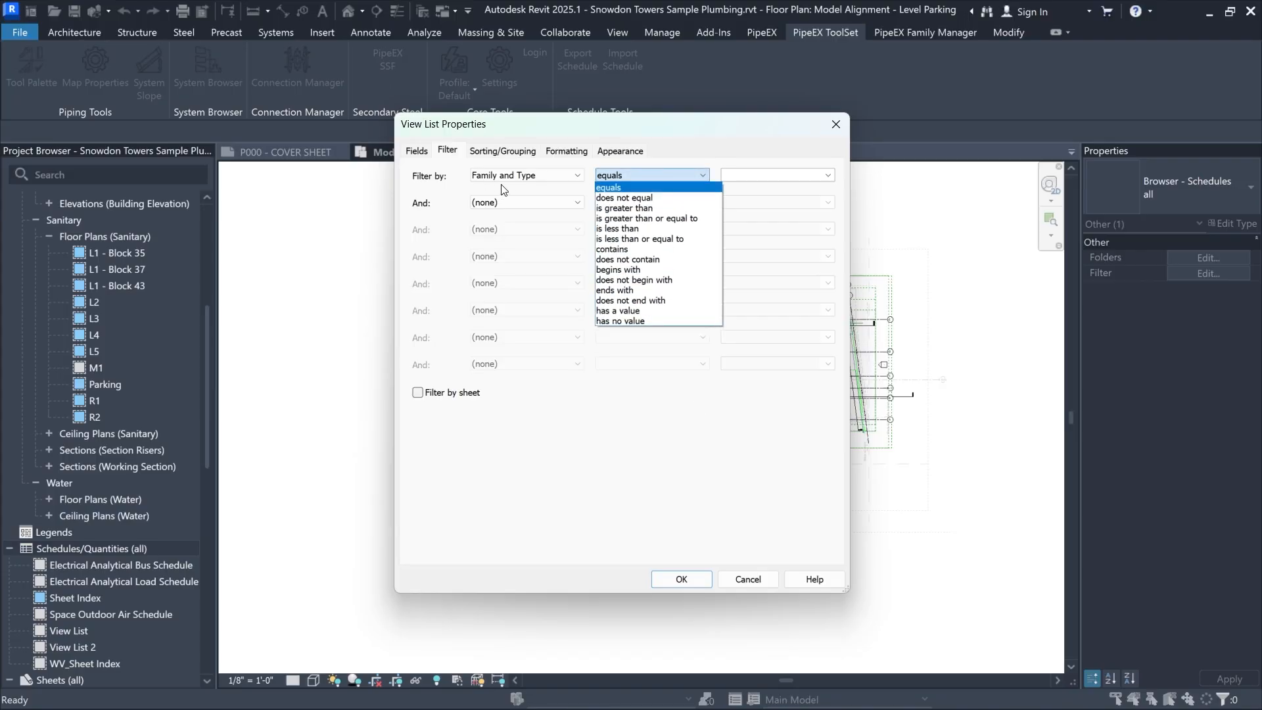
pyautogui.click(651, 198)
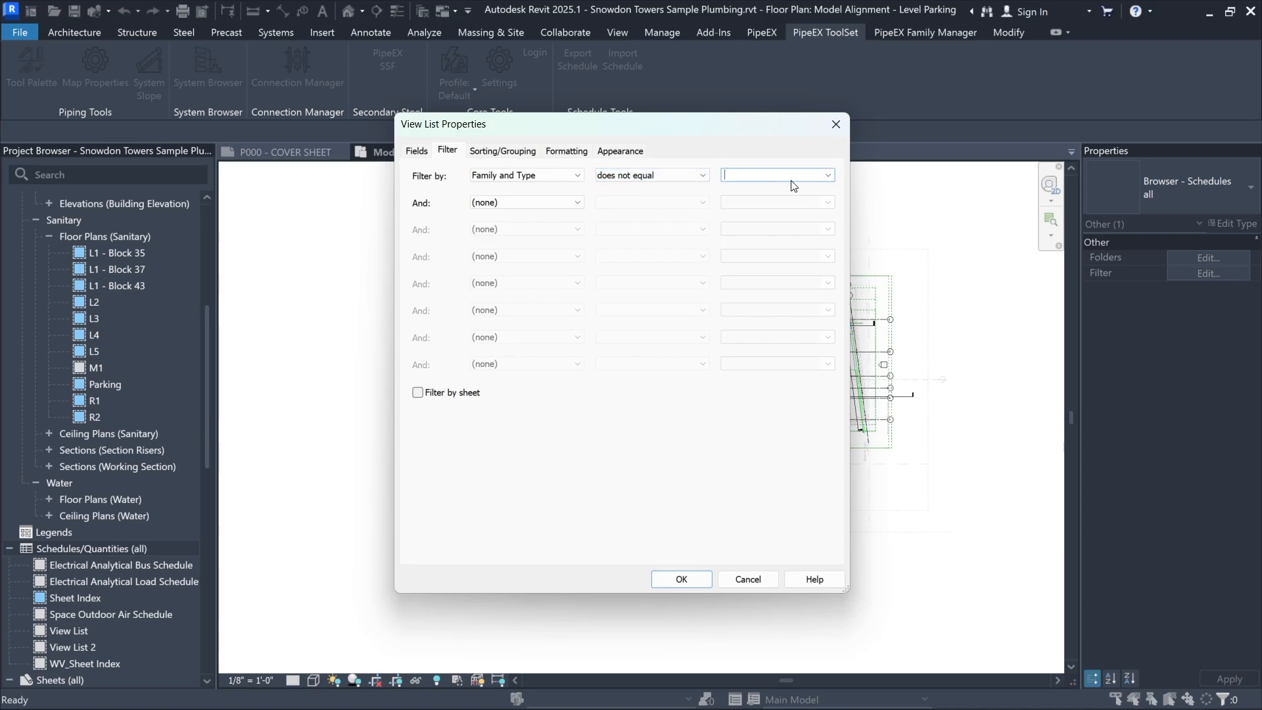
pyautogui.click(829, 175)
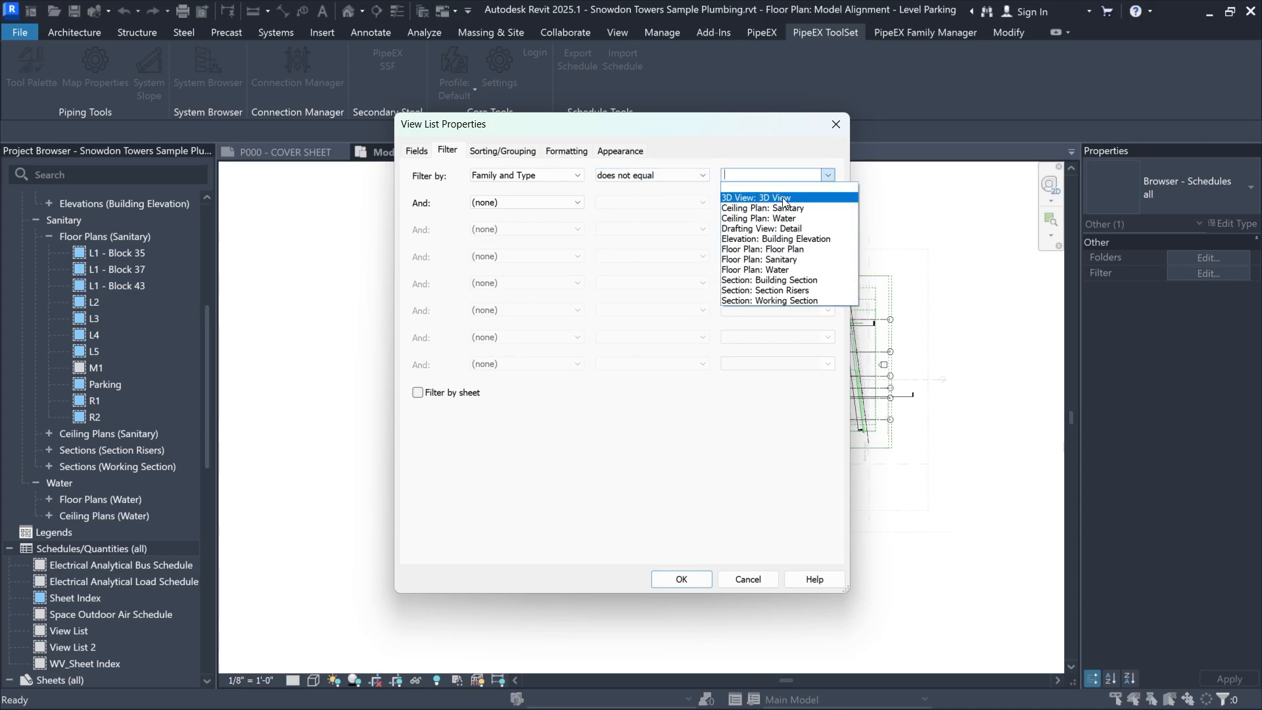
pyautogui.click(800, 198)
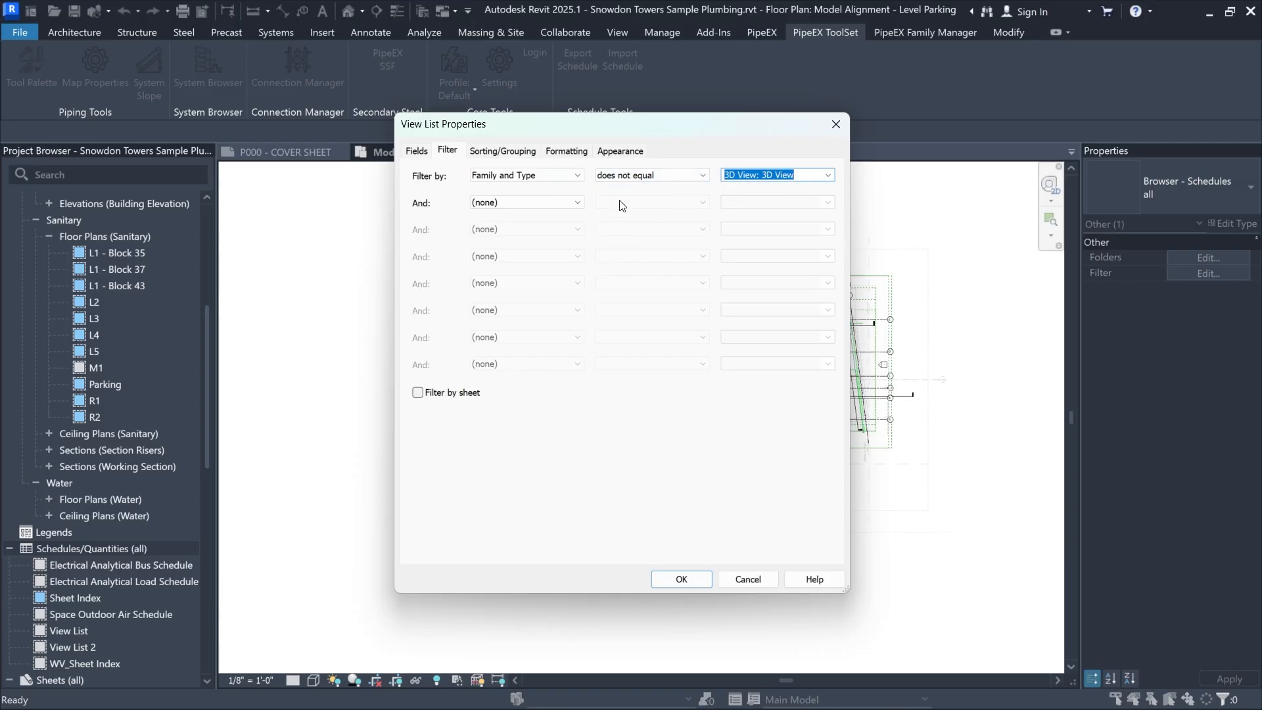
pyautogui.click(492, 424)
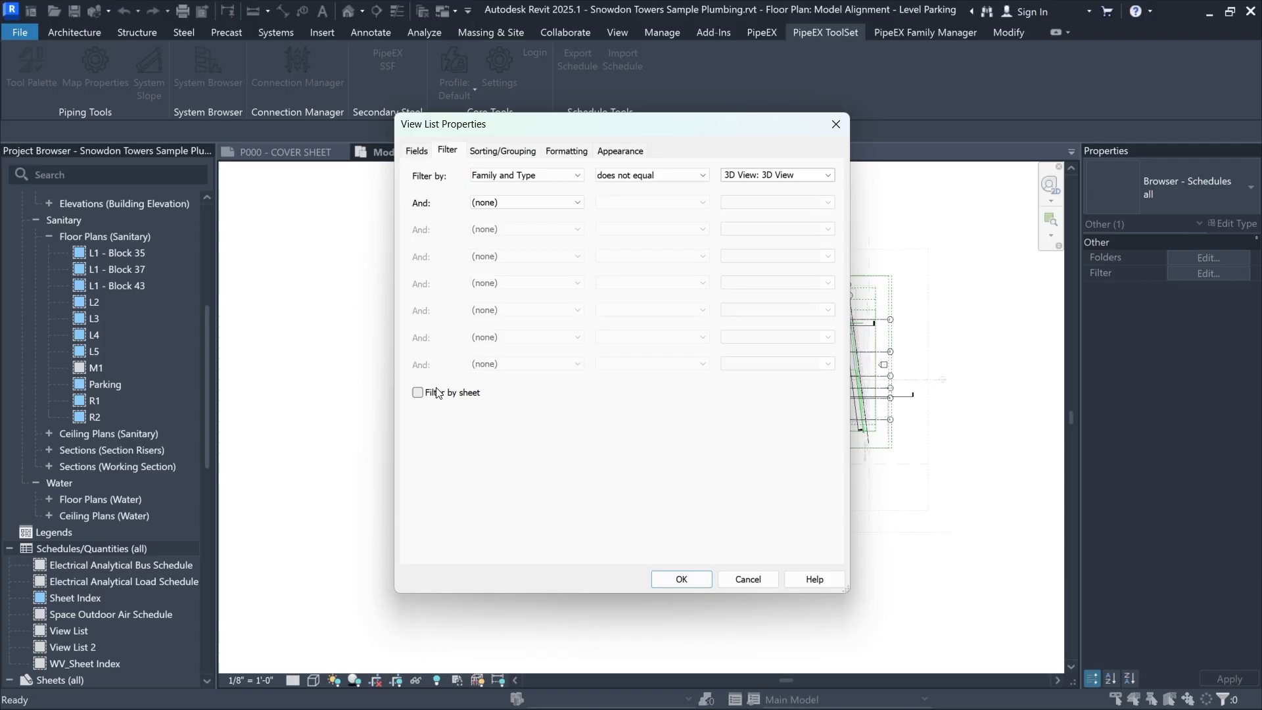
# Sort the view list by View Template in descending order
pyautogui.click(418, 393)
pyautogui.click(418, 395)
pyautogui.click(501, 151)
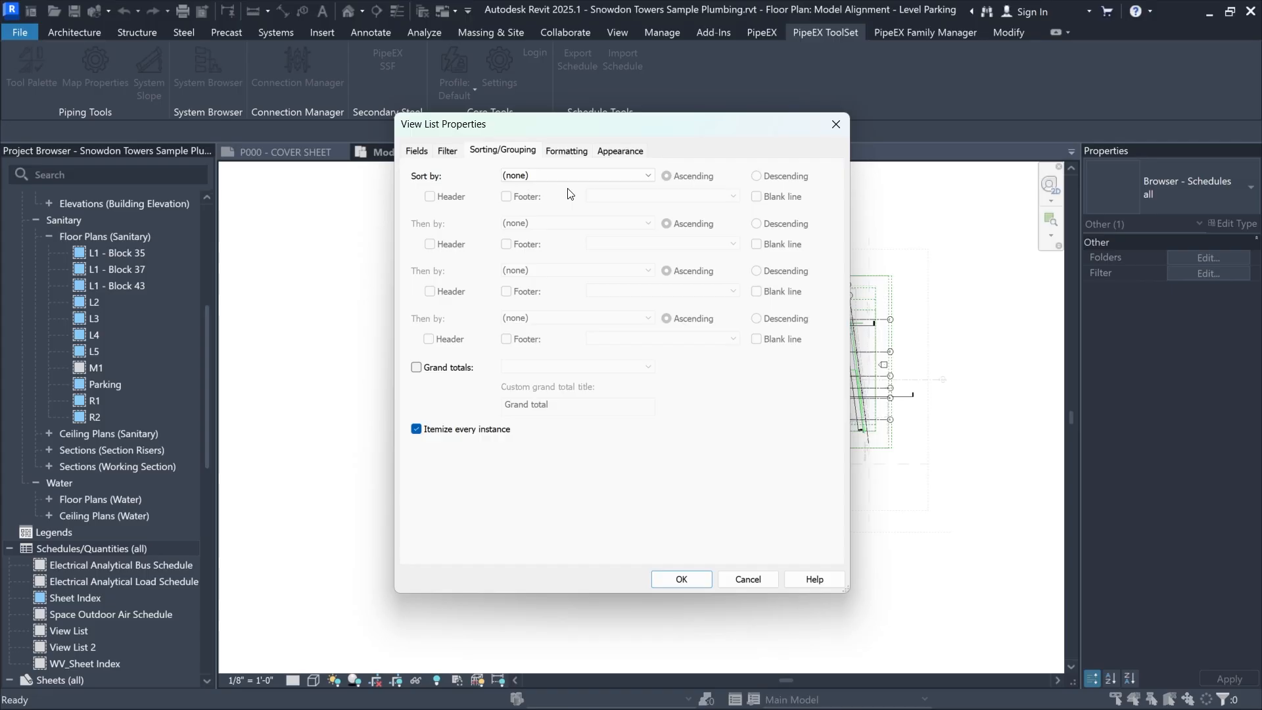
pyautogui.click(579, 176)
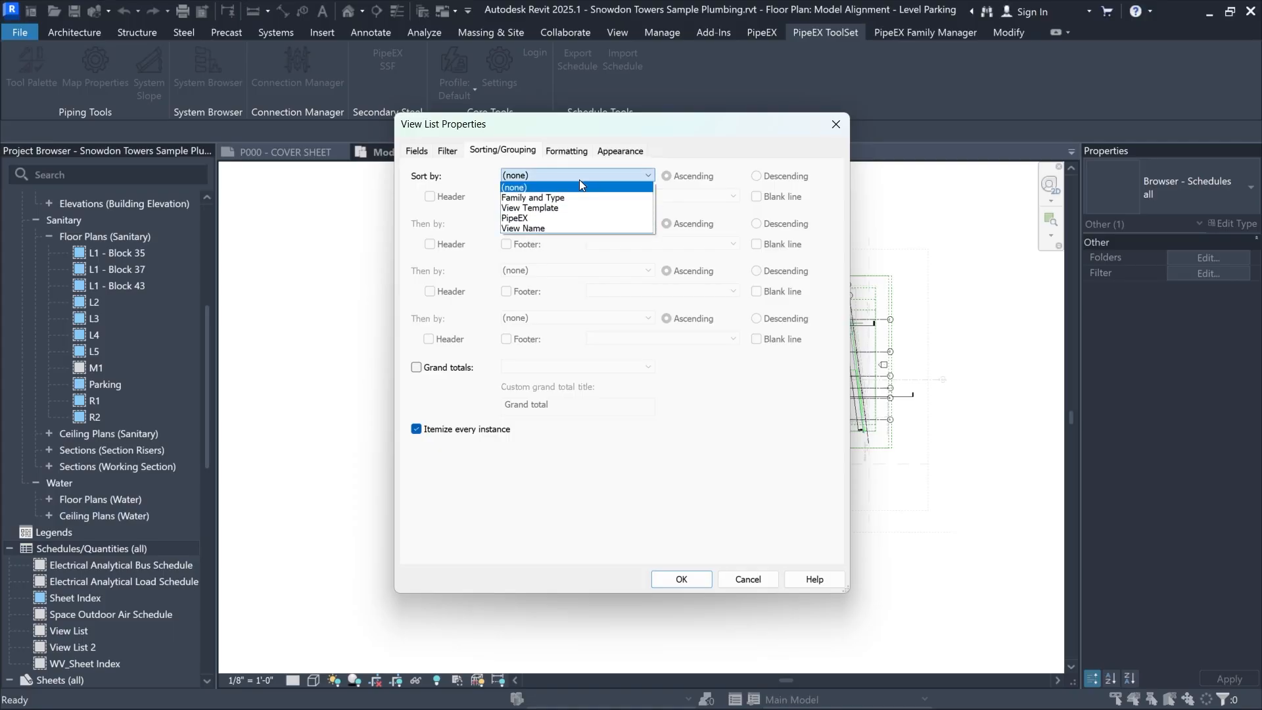
pyautogui.click(480, 200)
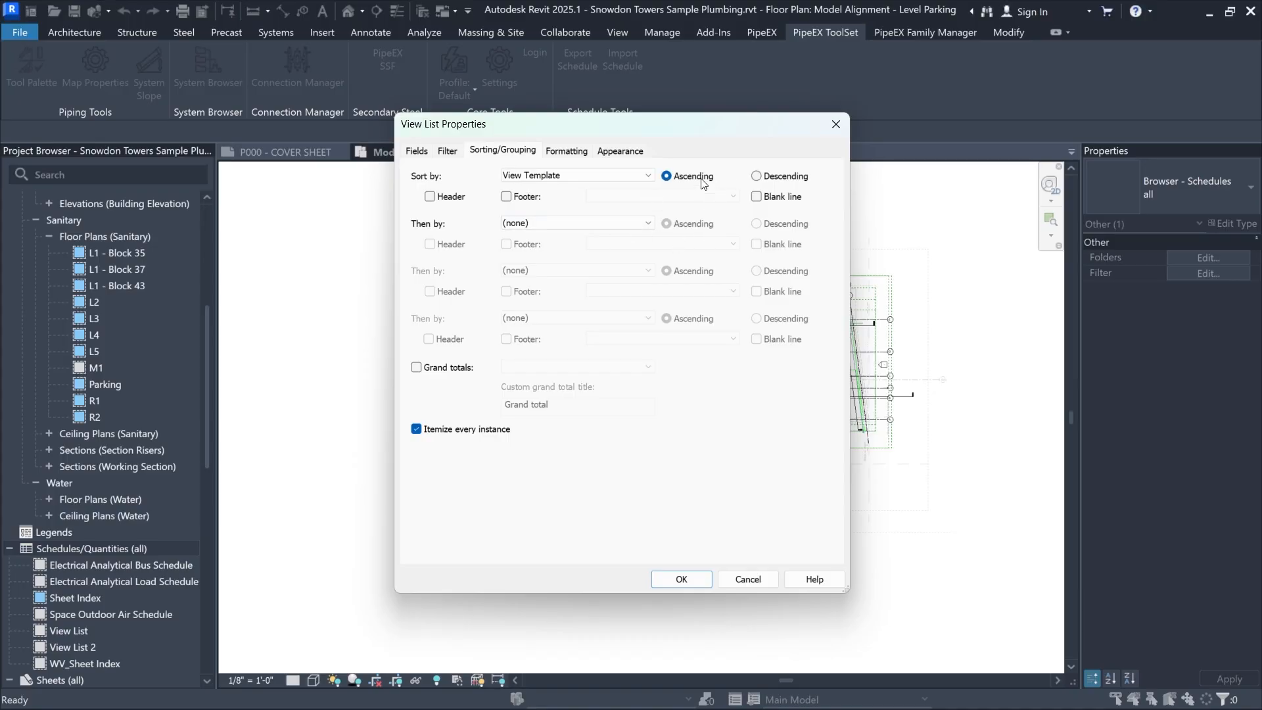
pyautogui.click(756, 176)
# Give the View Template groups a footer with title, count, and totals, plus a blank line
pyautogui.click(430, 197)
pyautogui.click(506, 196)
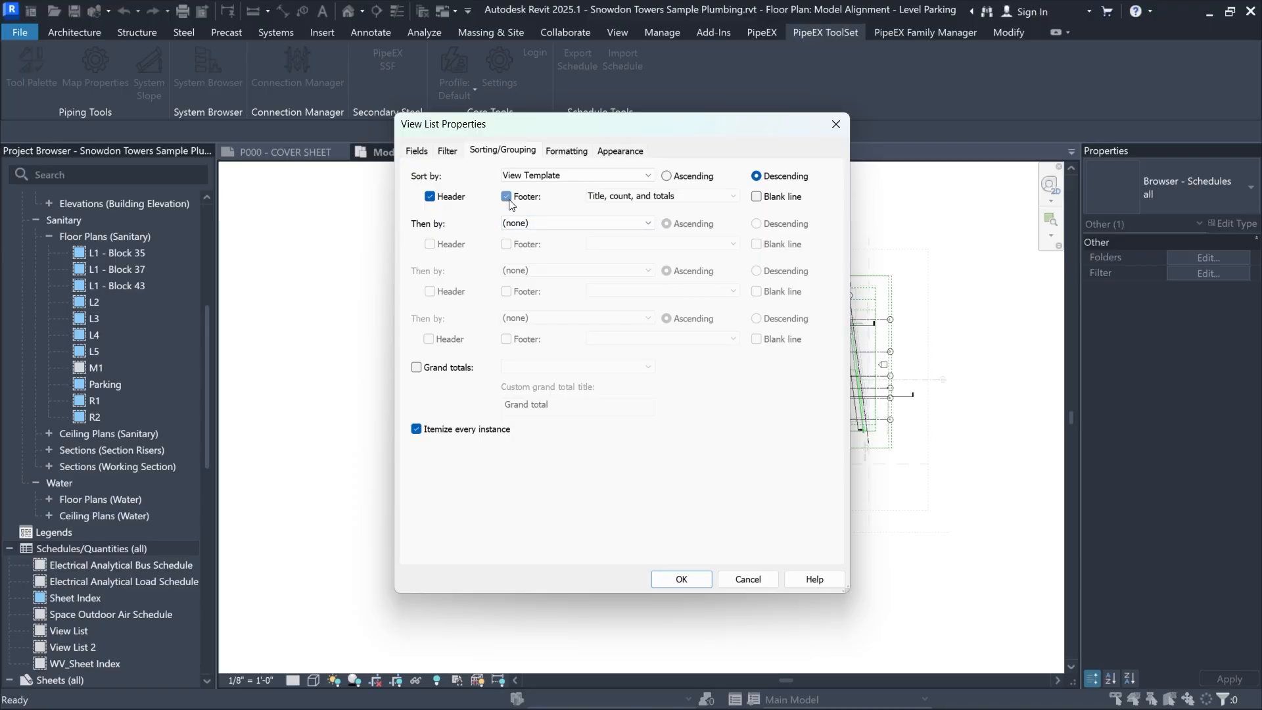
pyautogui.click(431, 197)
pyautogui.click(644, 196)
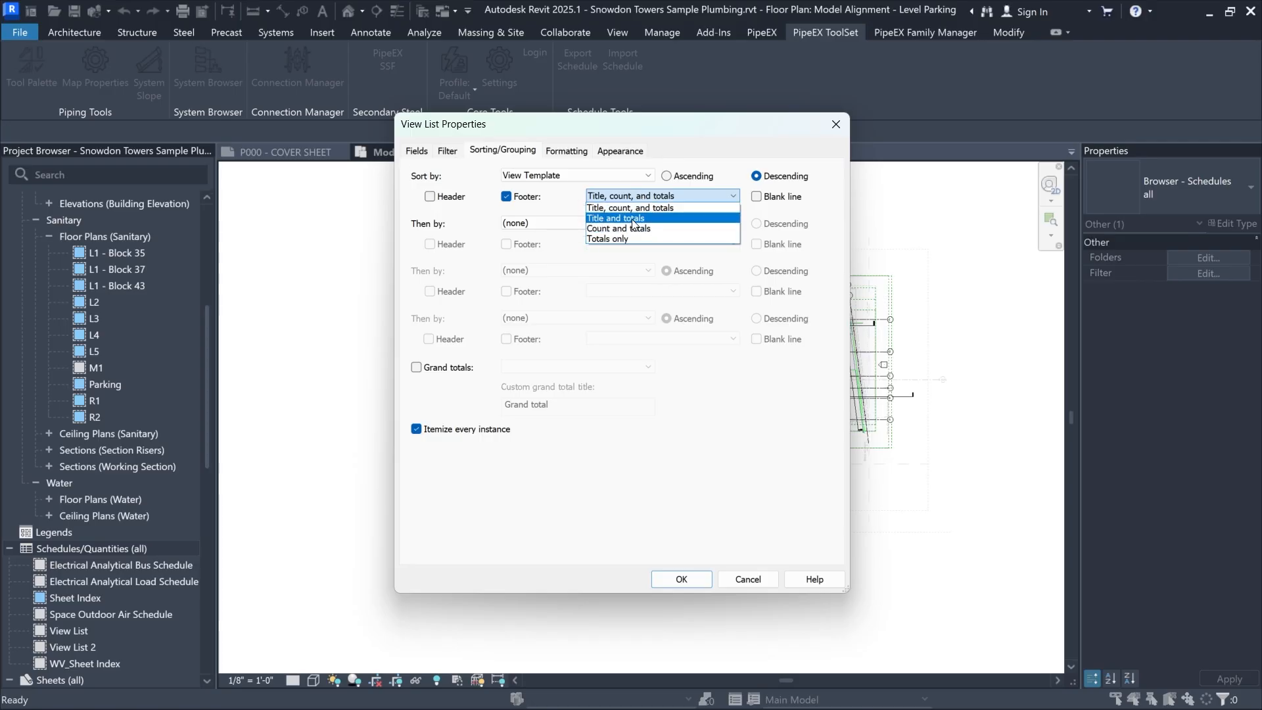
pyautogui.click(570, 211)
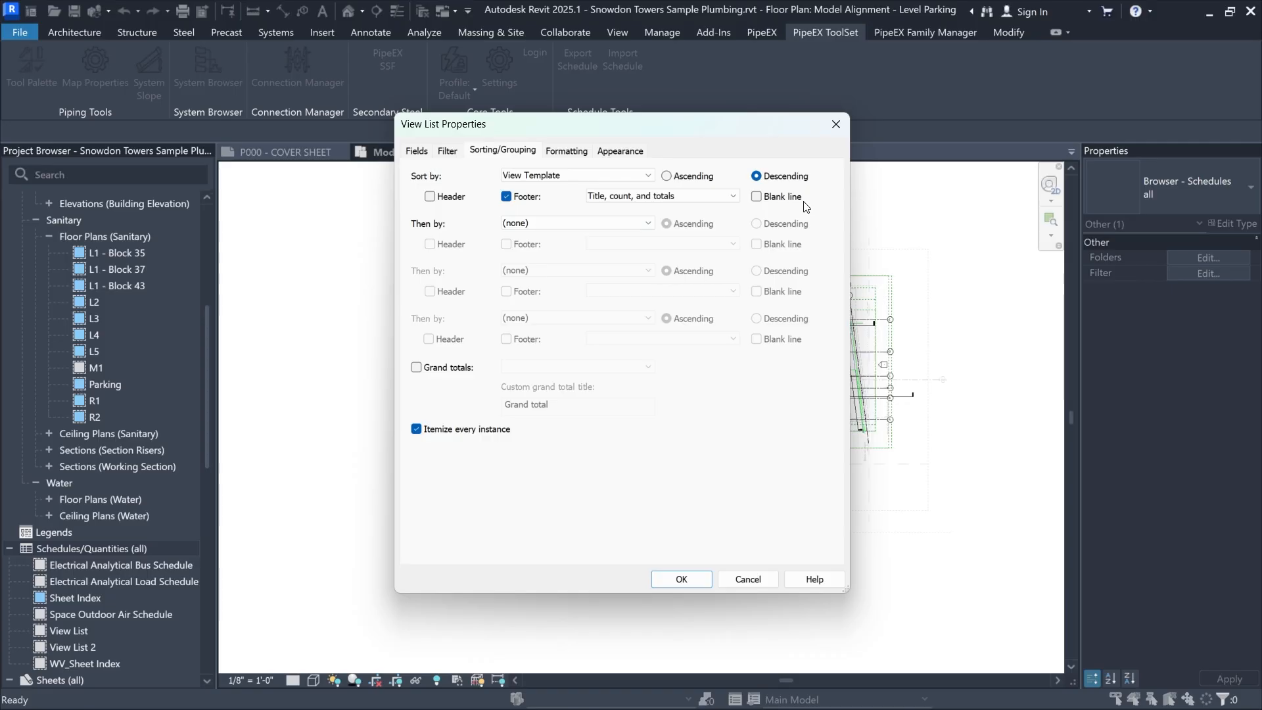
pyautogui.click(757, 198)
# Turn on grand totals with title, count, and totals for the view list
pyautogui.click(416, 368)
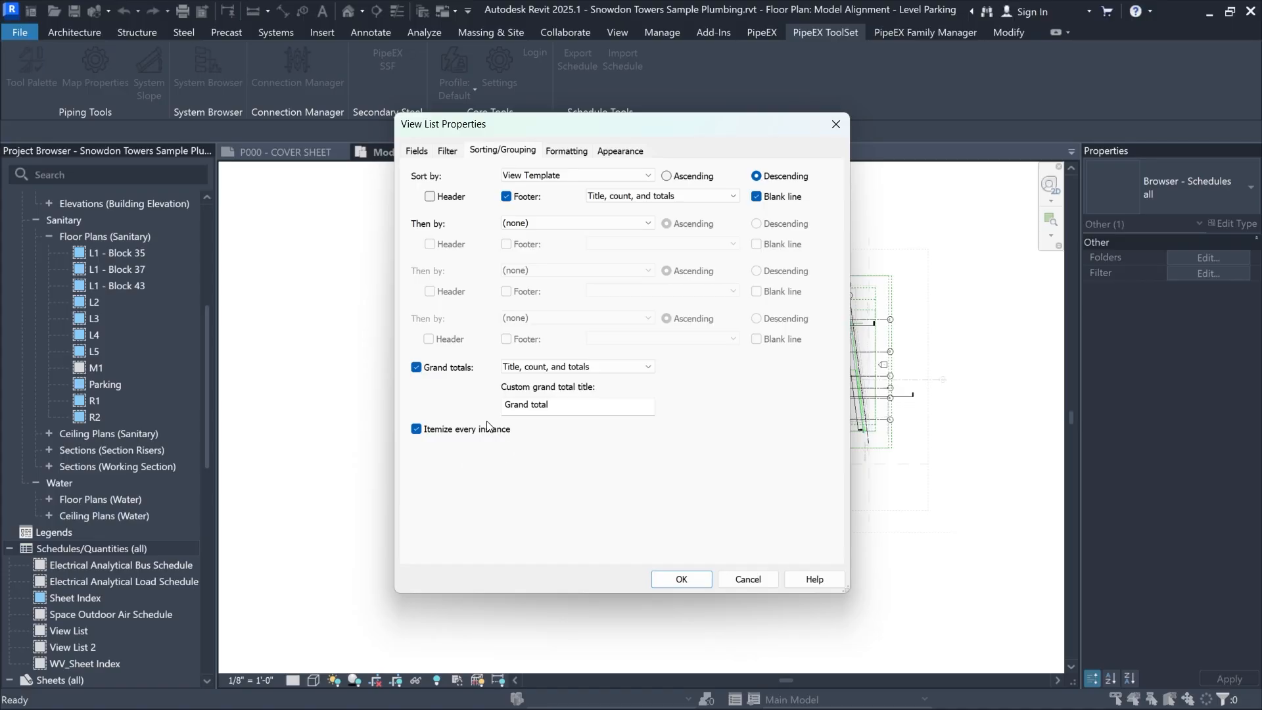
pyautogui.click(416, 429)
pyautogui.click(416, 429)
# Add a conditional format to the View Template field that tests View Name as Not Equal To "PipeEX org"
pyautogui.click(566, 151)
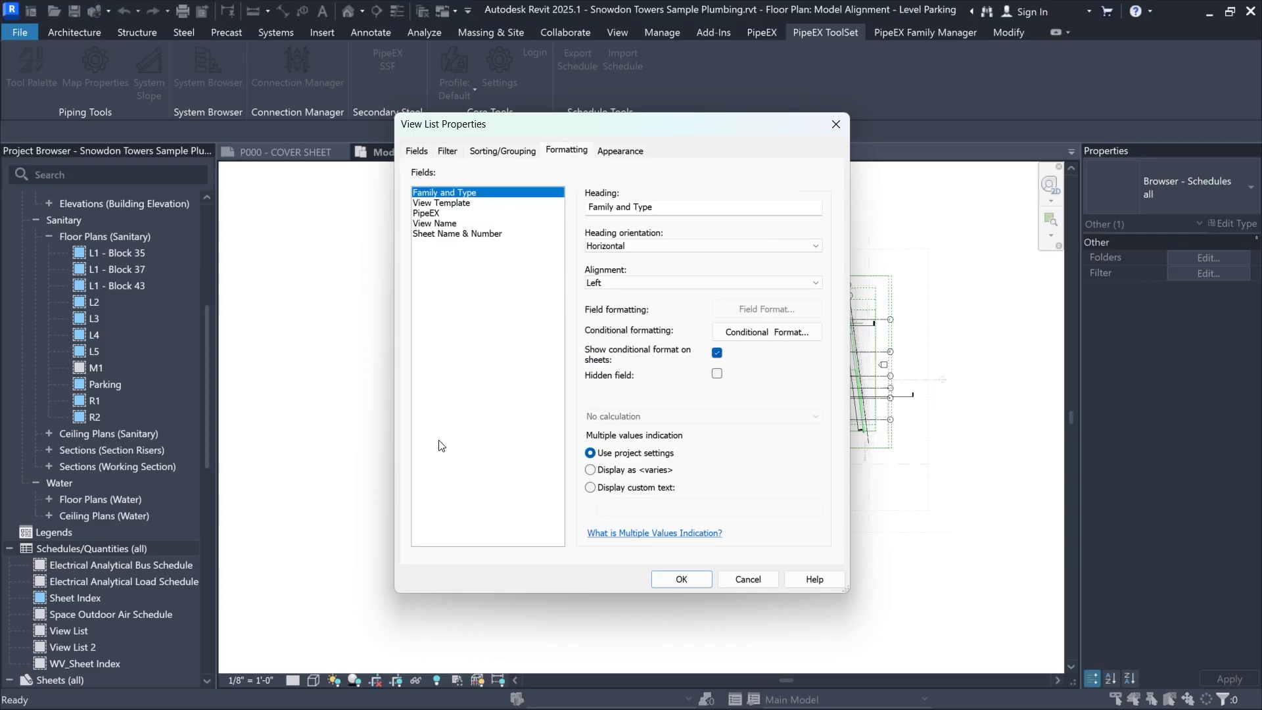
pyautogui.press('Down')
pyautogui.click(497, 192)
pyautogui.click(439, 201)
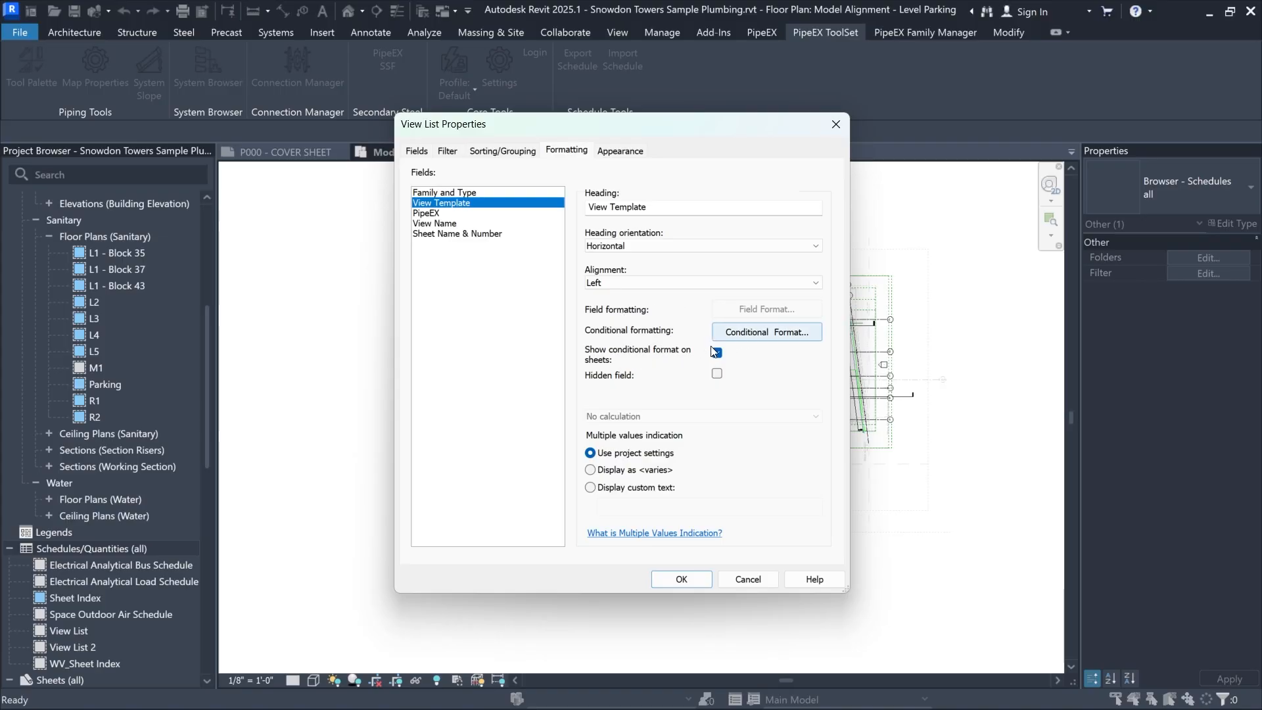
pyautogui.click(752, 335)
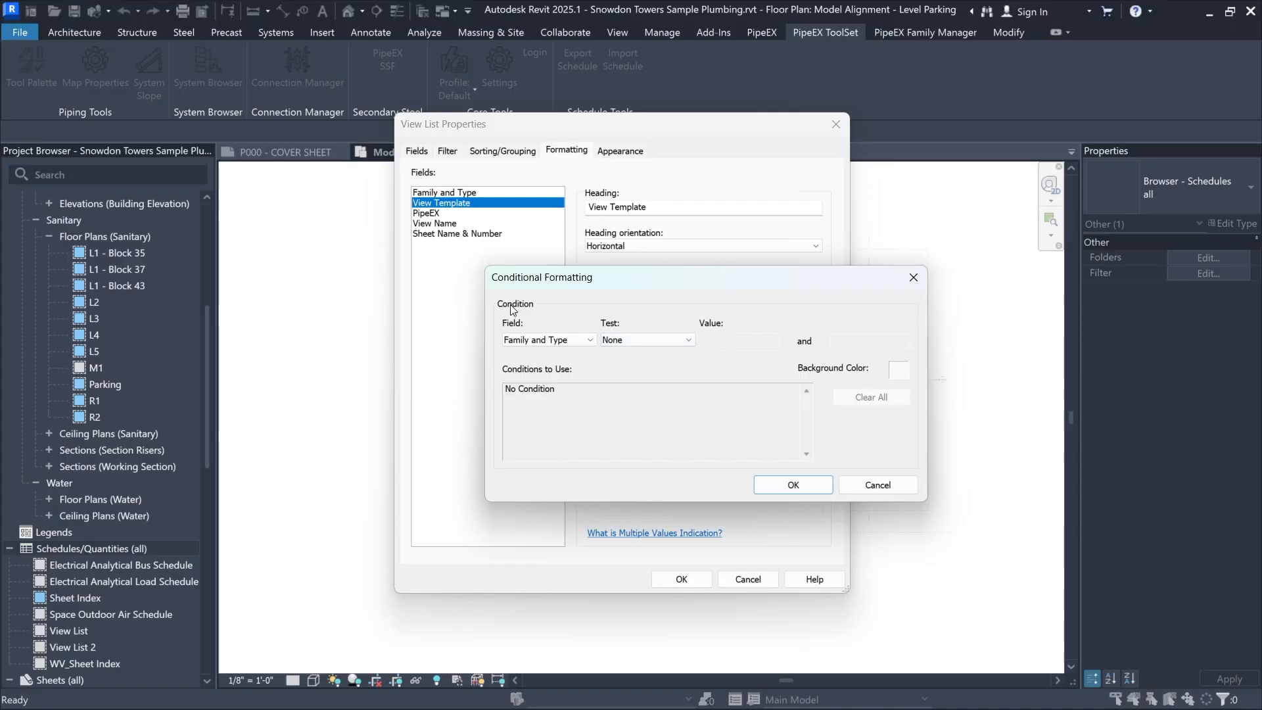
pyautogui.click(564, 341)
pyautogui.click(554, 372)
pyautogui.click(687, 340)
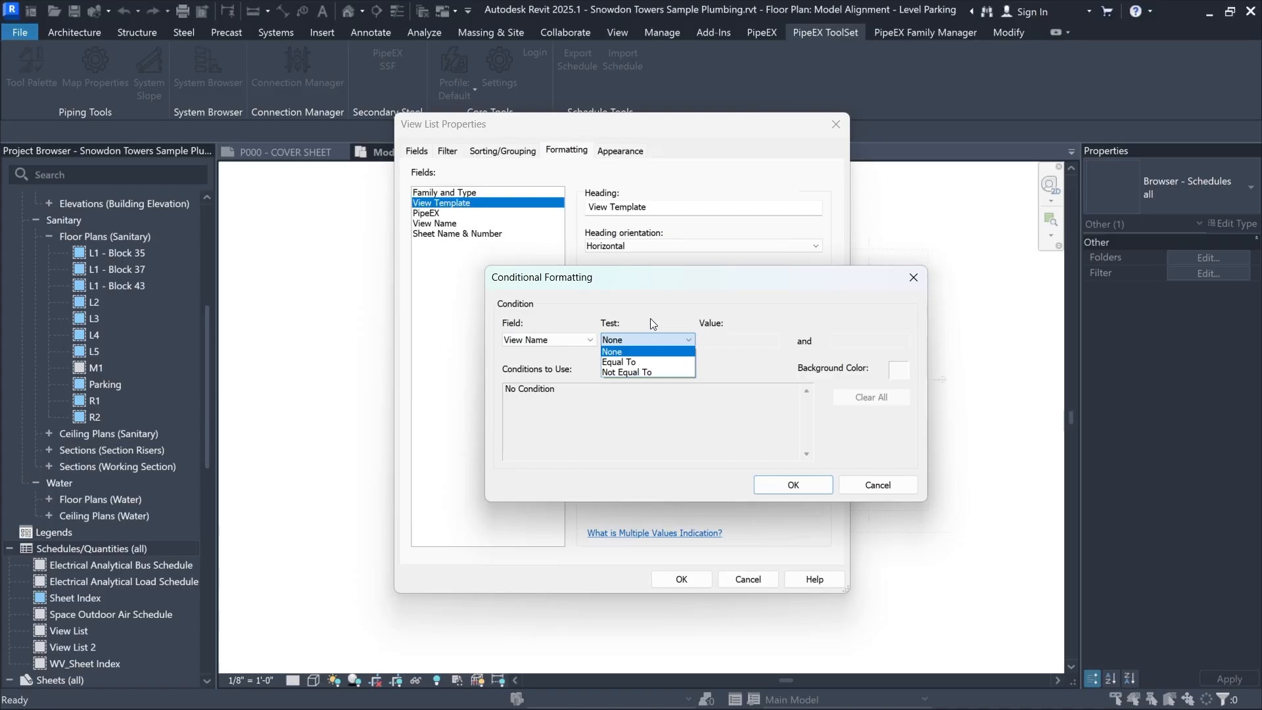
pyautogui.click(640, 372)
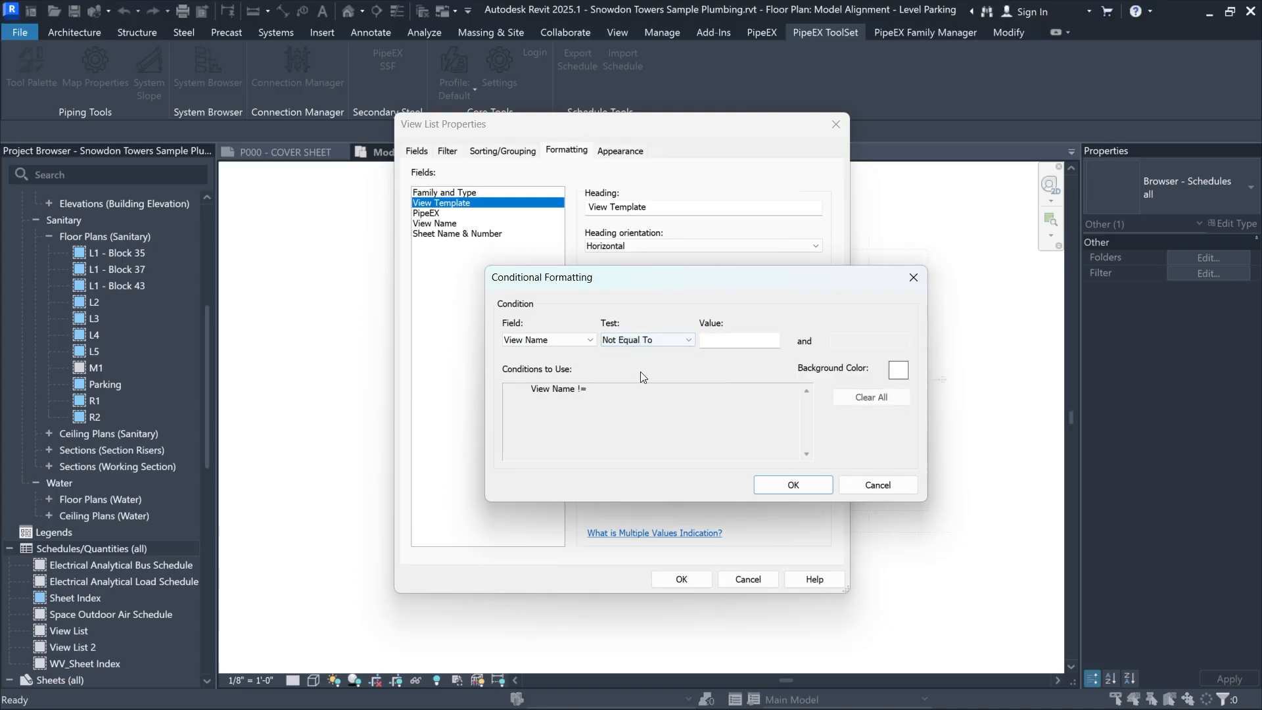
pyautogui.click(754, 339)
pyautogui.write('PipeEX org')
# Set the condition's background color to bright green, RGB 035-245-083, and accept the conditional formatting
pyautogui.click(898, 369)
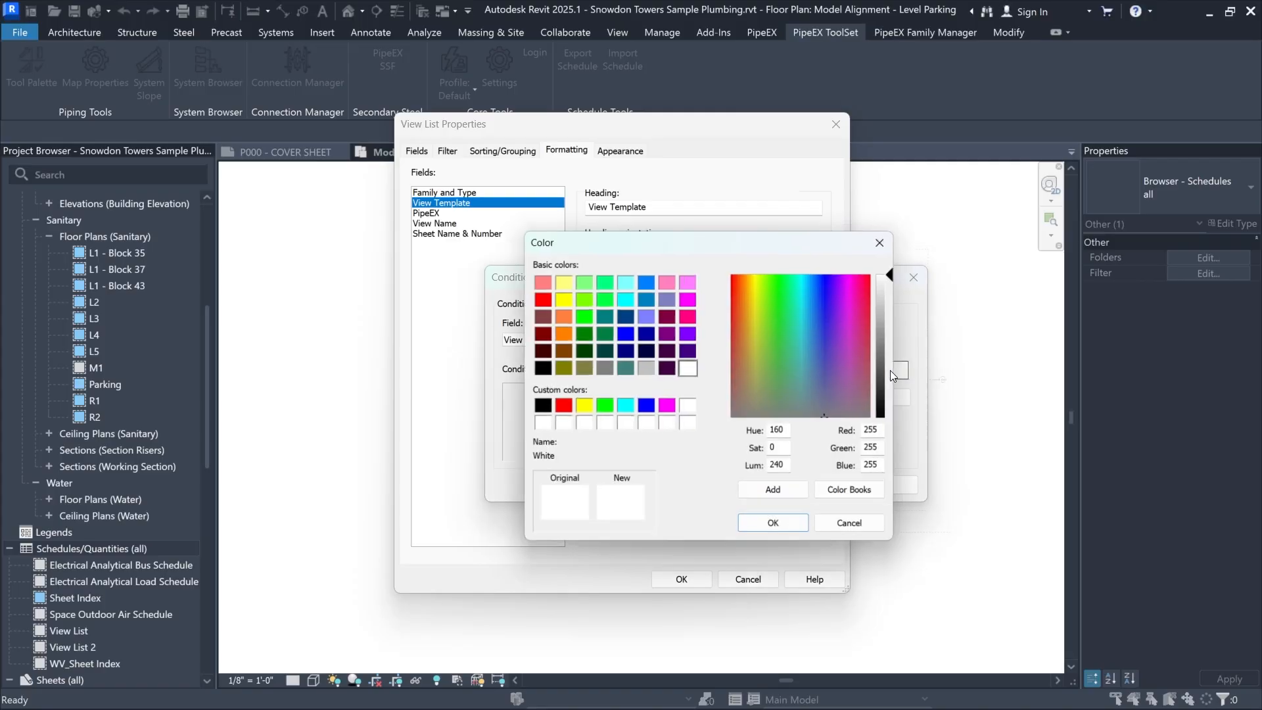
pyautogui.click(784, 281)
pyautogui.click(890, 335)
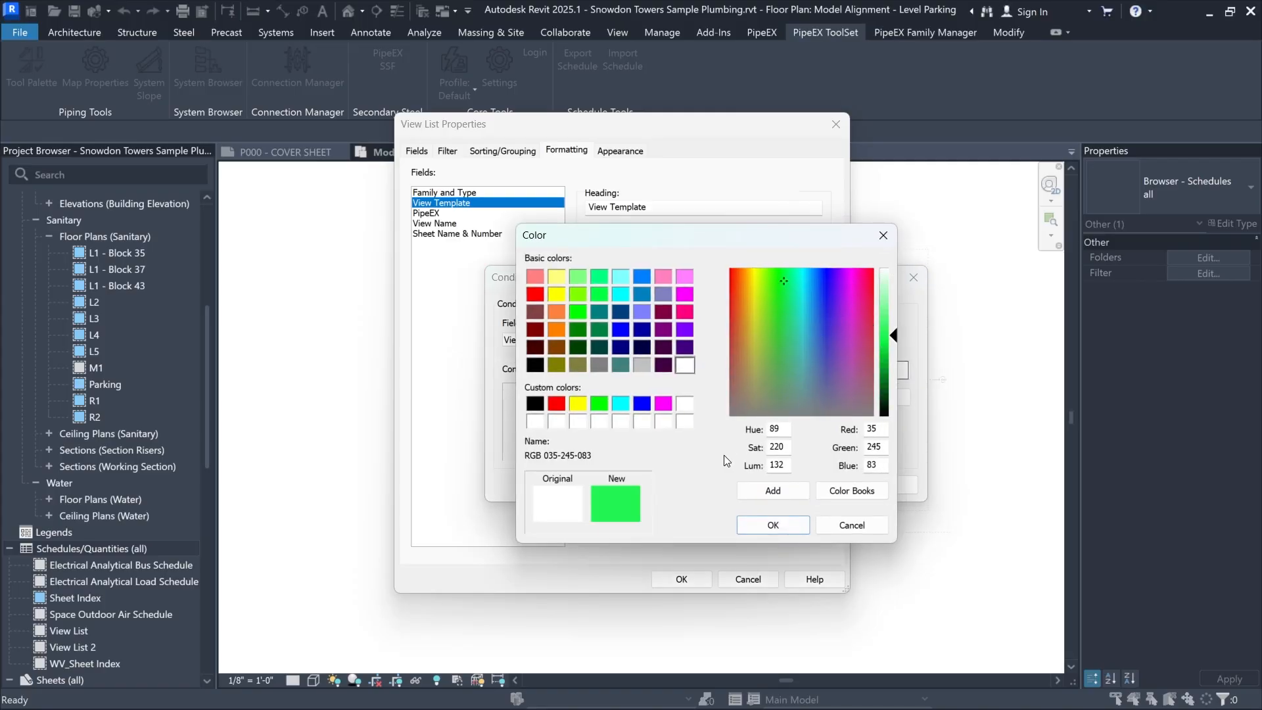
pyautogui.click(797, 528)
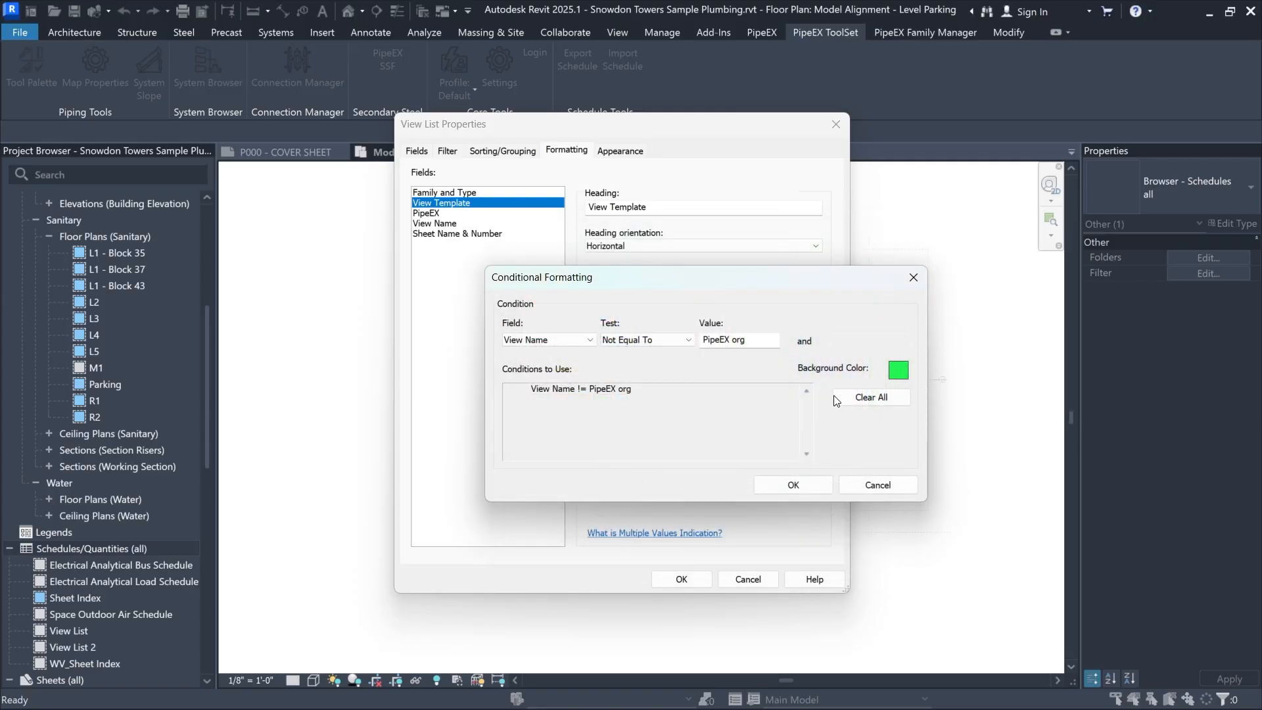
pyautogui.click(797, 486)
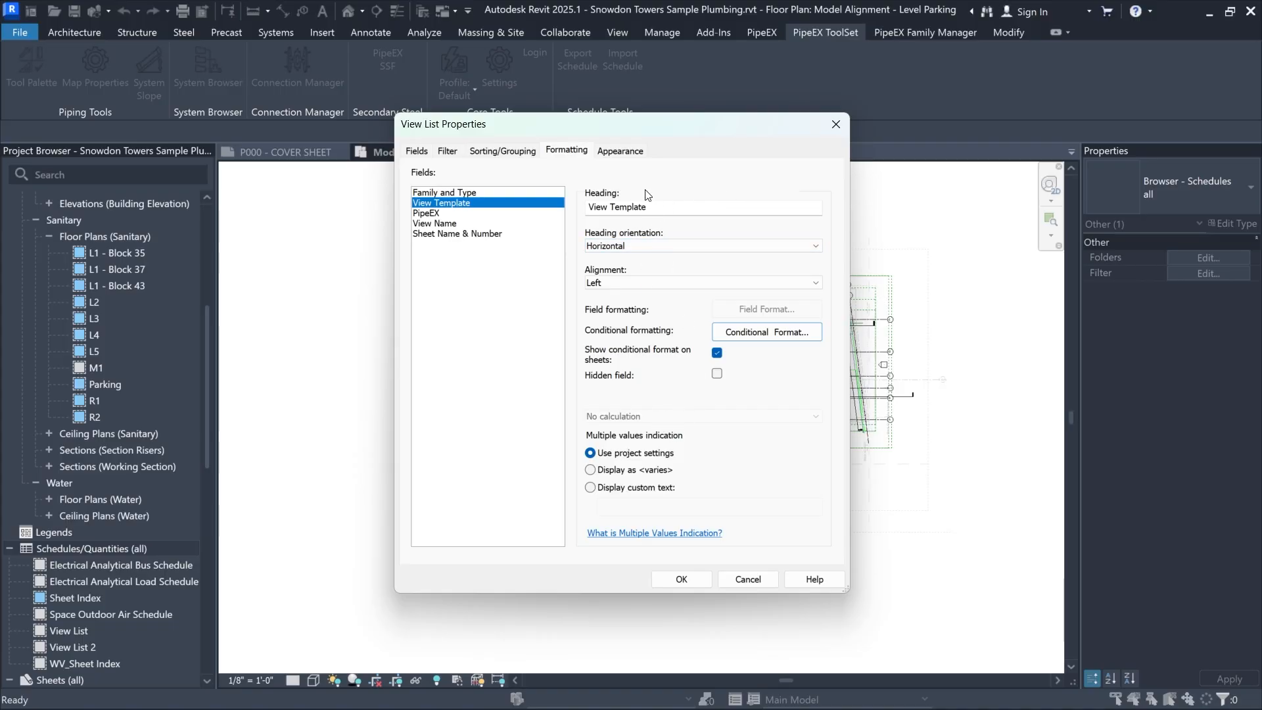
# View the online help page for the multiple values indication option and return to the view list formatting
pyautogui.click(717, 374)
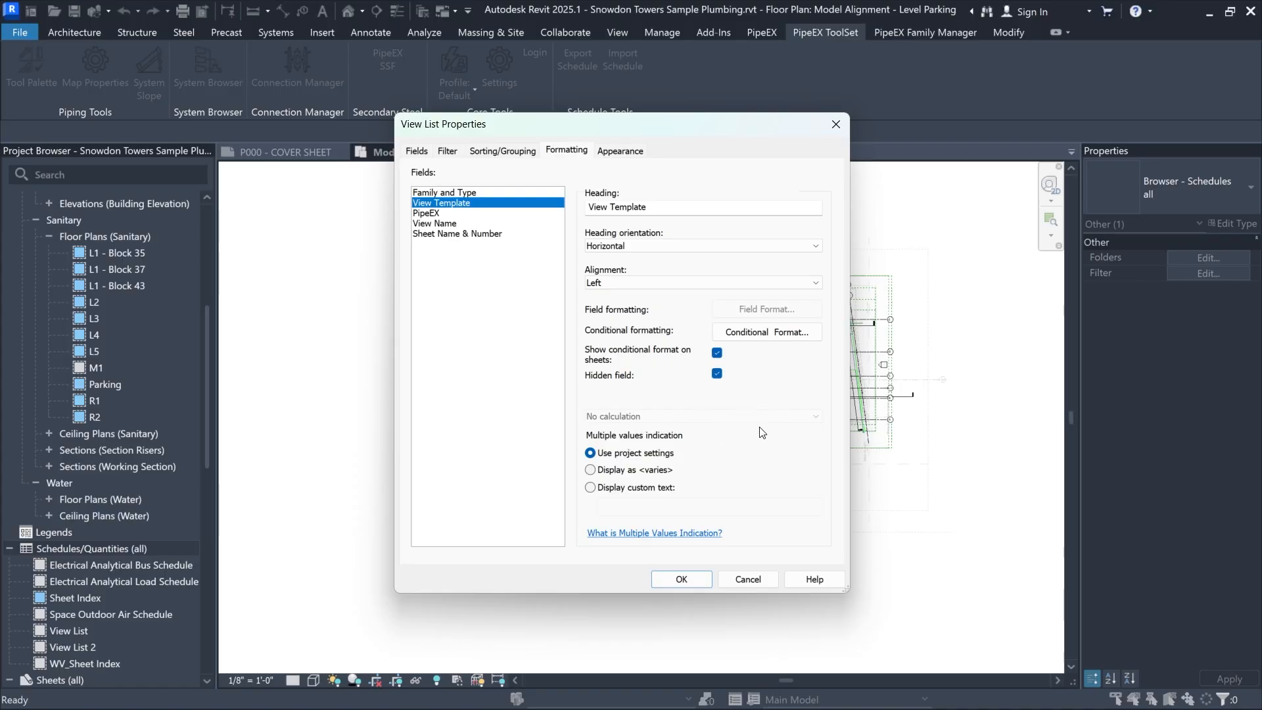
pyautogui.click(717, 374)
pyautogui.click(706, 533)
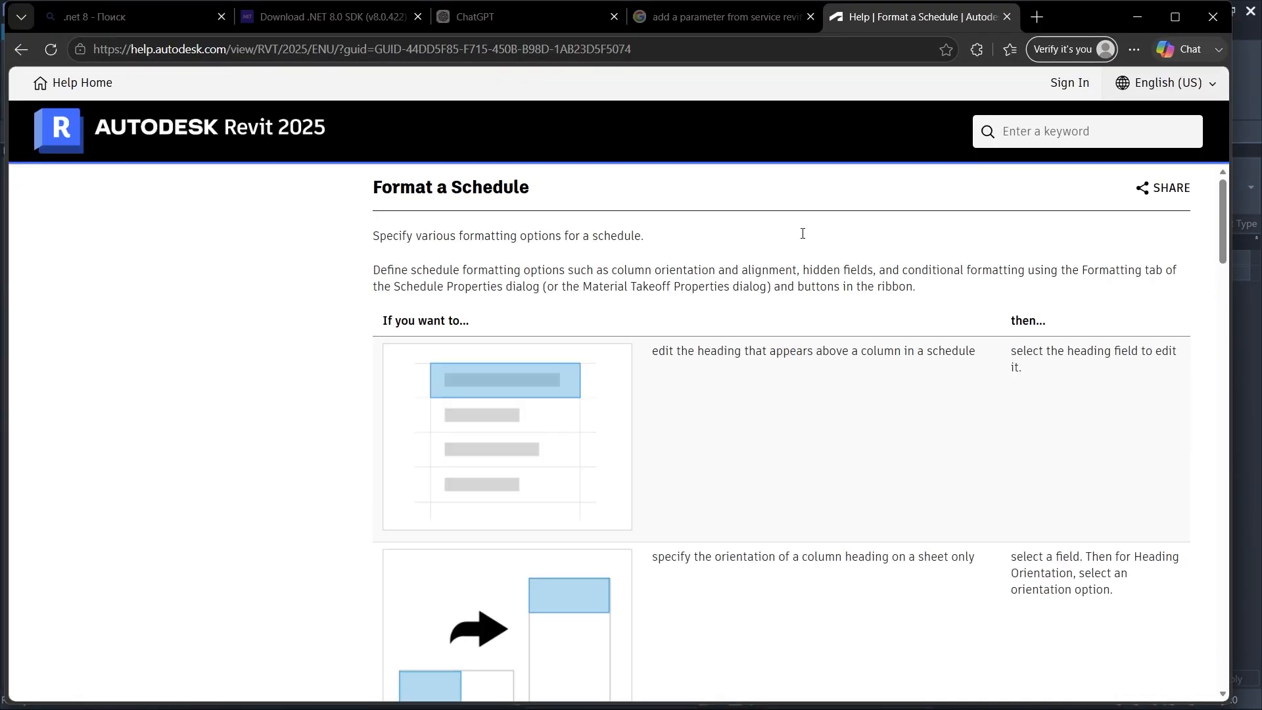
pyautogui.click(1138, 16)
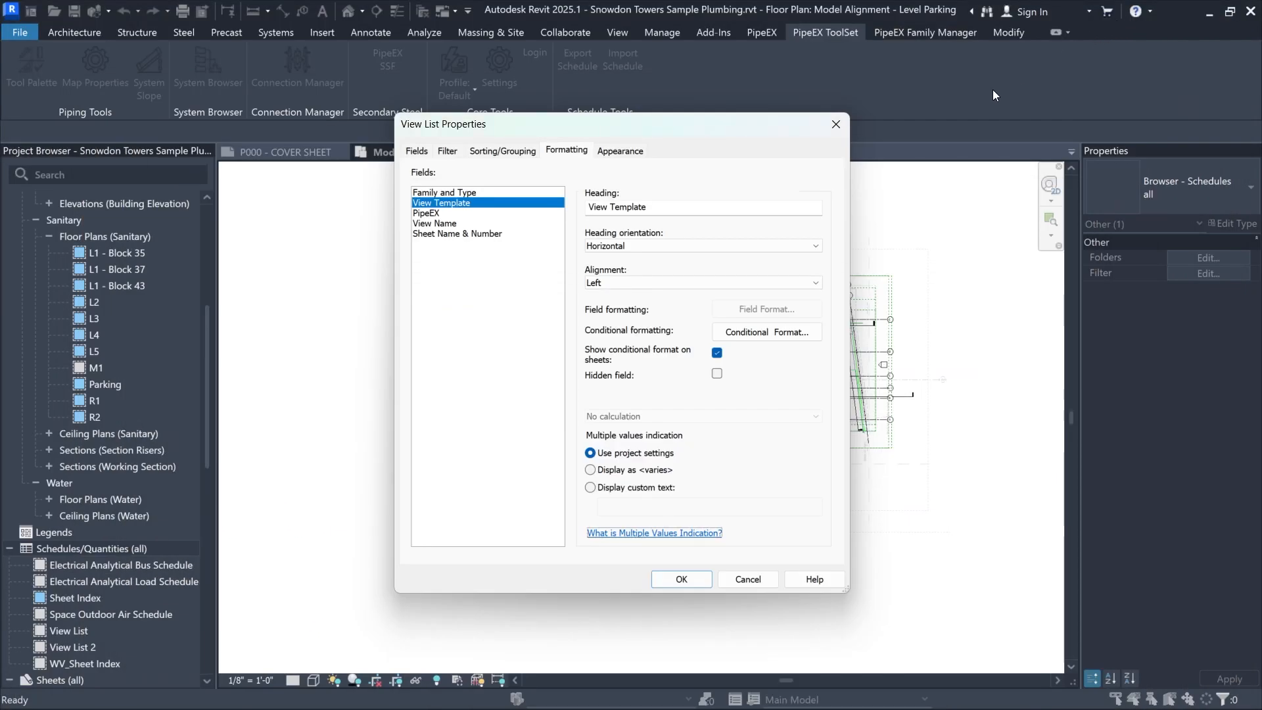
# Examine the view list's appearance options for grid line style, stripe rows and stripe color
pyautogui.click(632, 153)
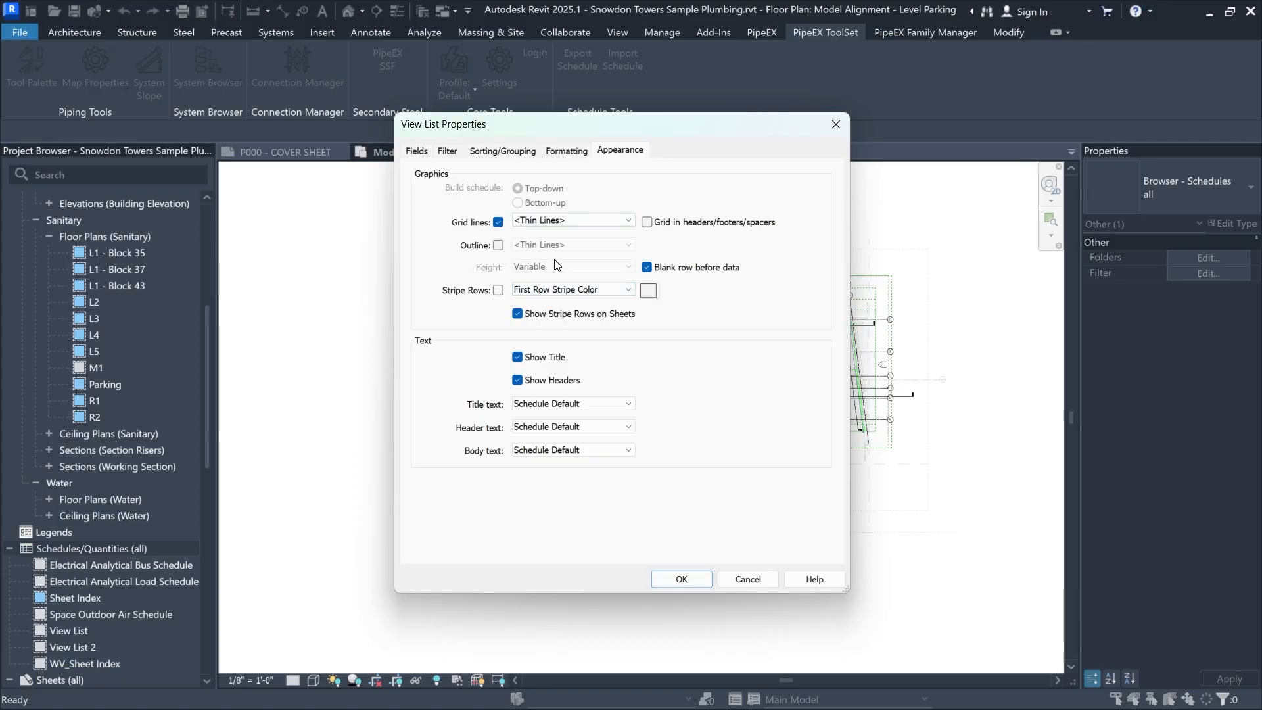
pyautogui.click(545, 221)
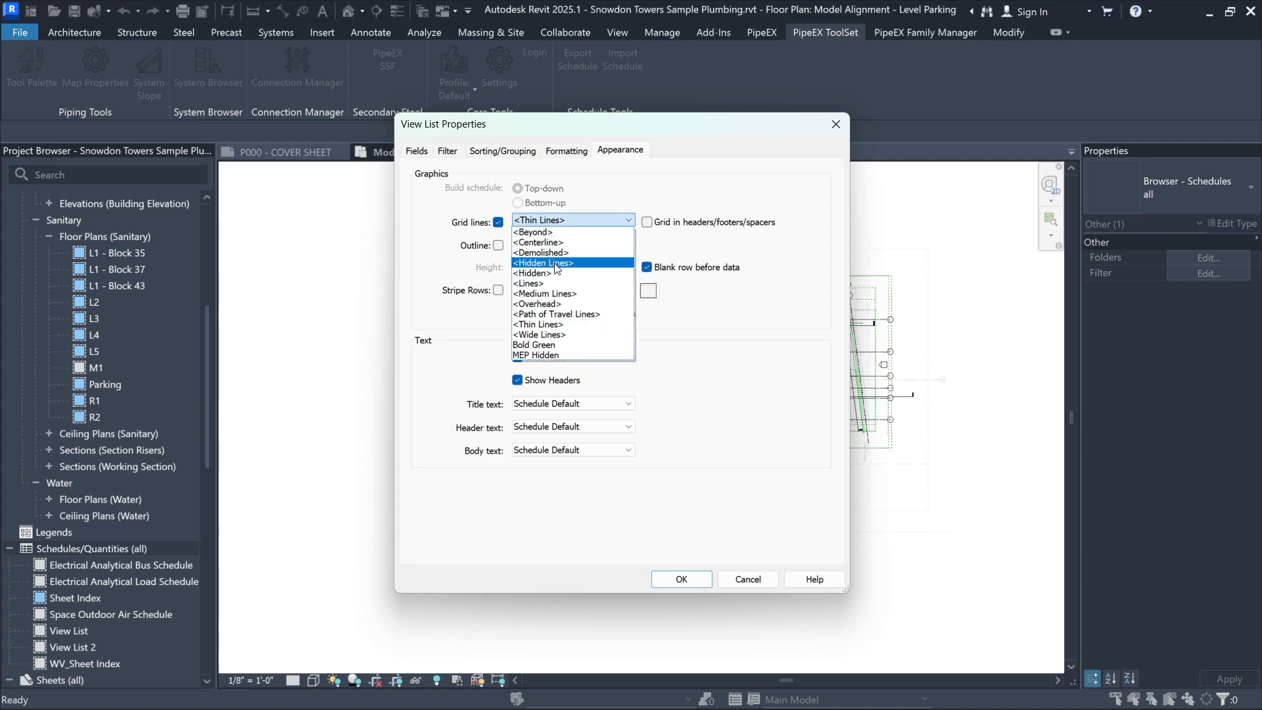
pyautogui.click(439, 286)
pyautogui.click(588, 287)
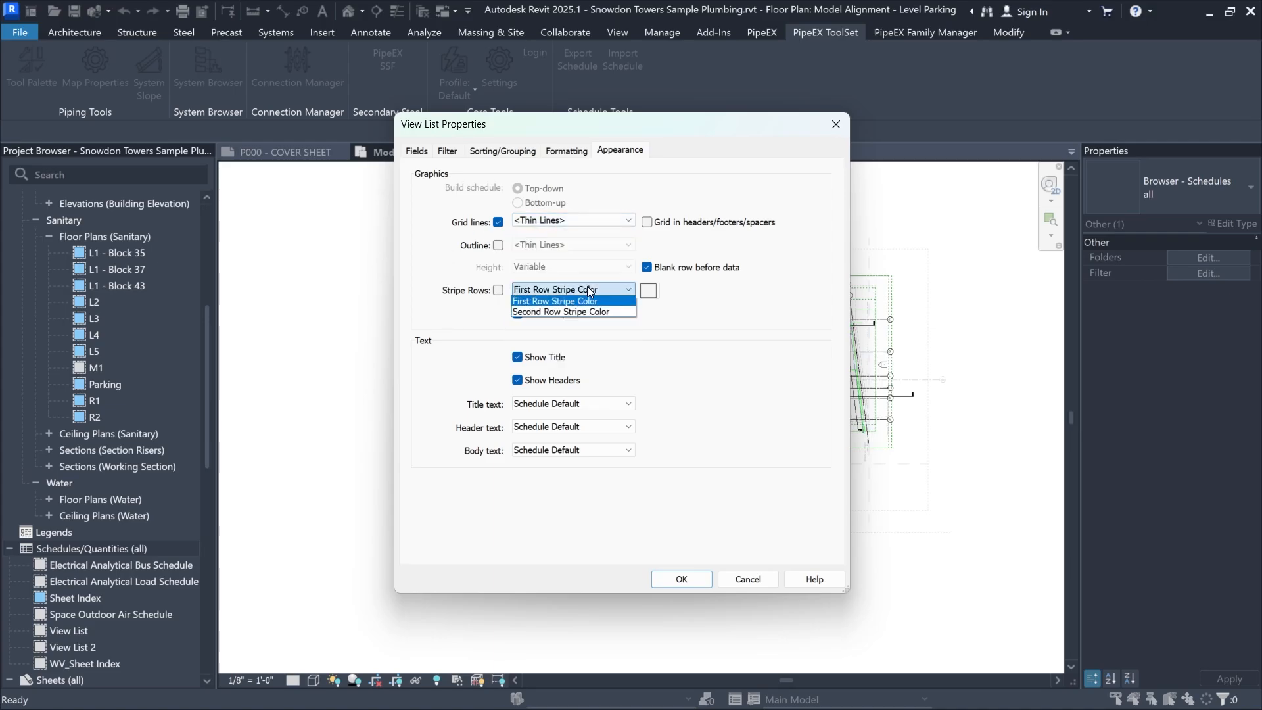
pyautogui.click(666, 330)
pyautogui.click(651, 294)
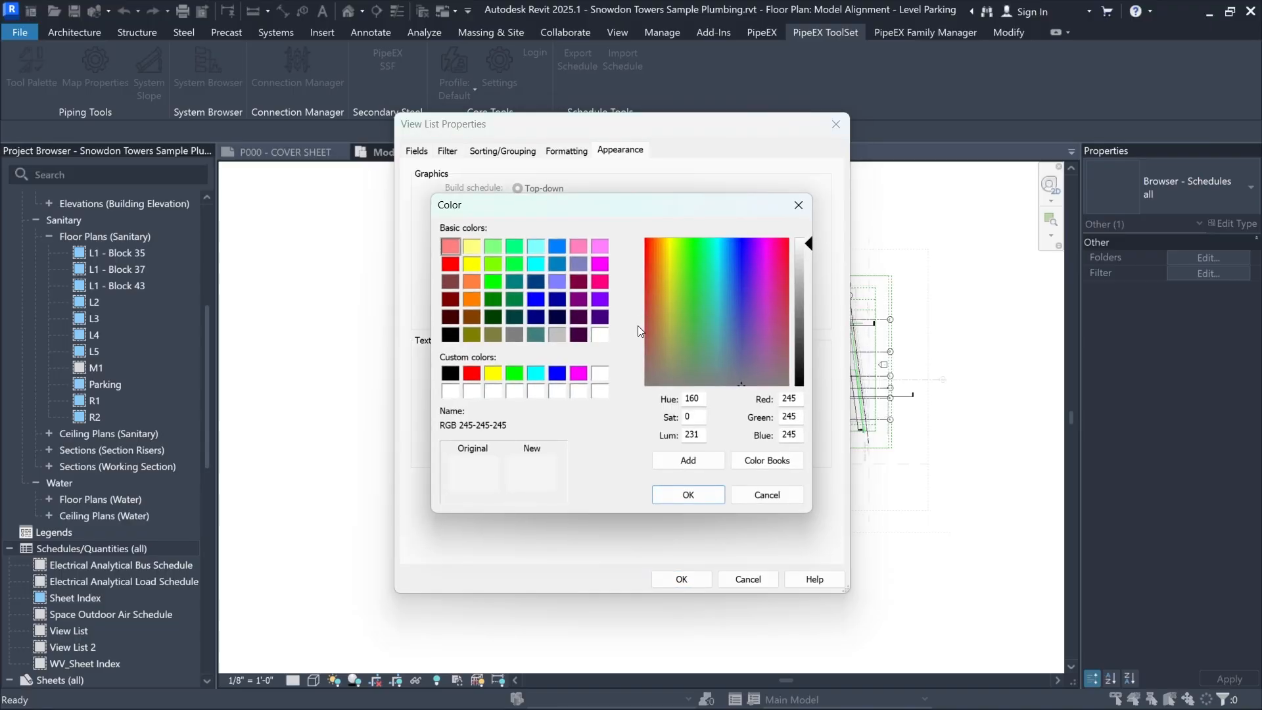
pyautogui.click(765, 496)
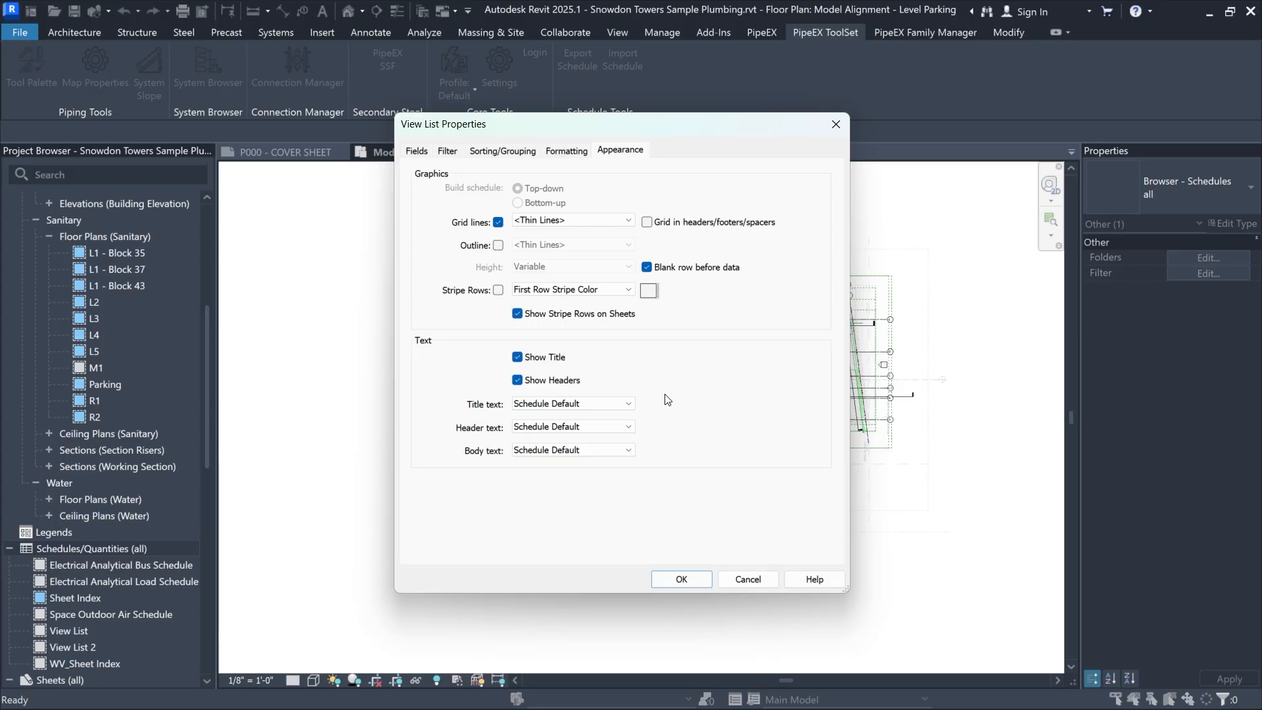
# Examine the view list's text appearance options for showing title and headers and for the title and body text styles
pyautogui.click(557, 362)
pyautogui.click(535, 360)
pyautogui.click(518, 382)
pyautogui.click(518, 382)
pyautogui.click(591, 403)
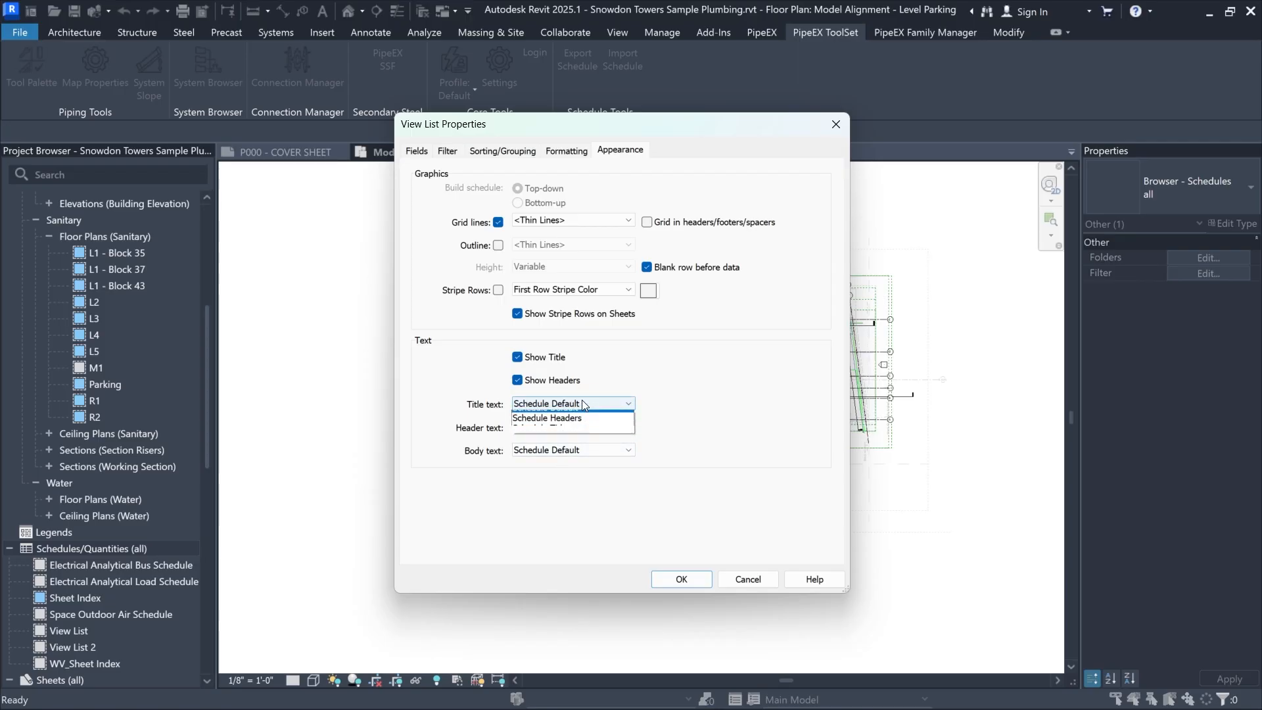
pyautogui.click(648, 418)
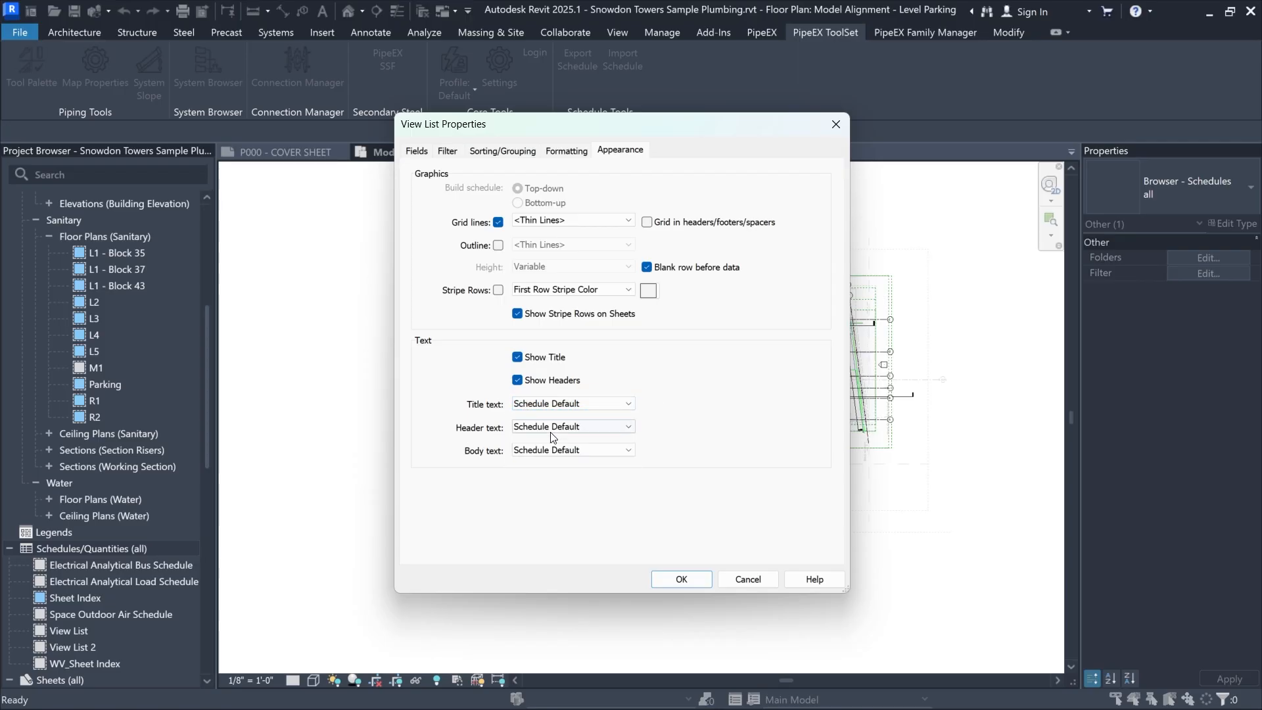
pyautogui.click(601, 450)
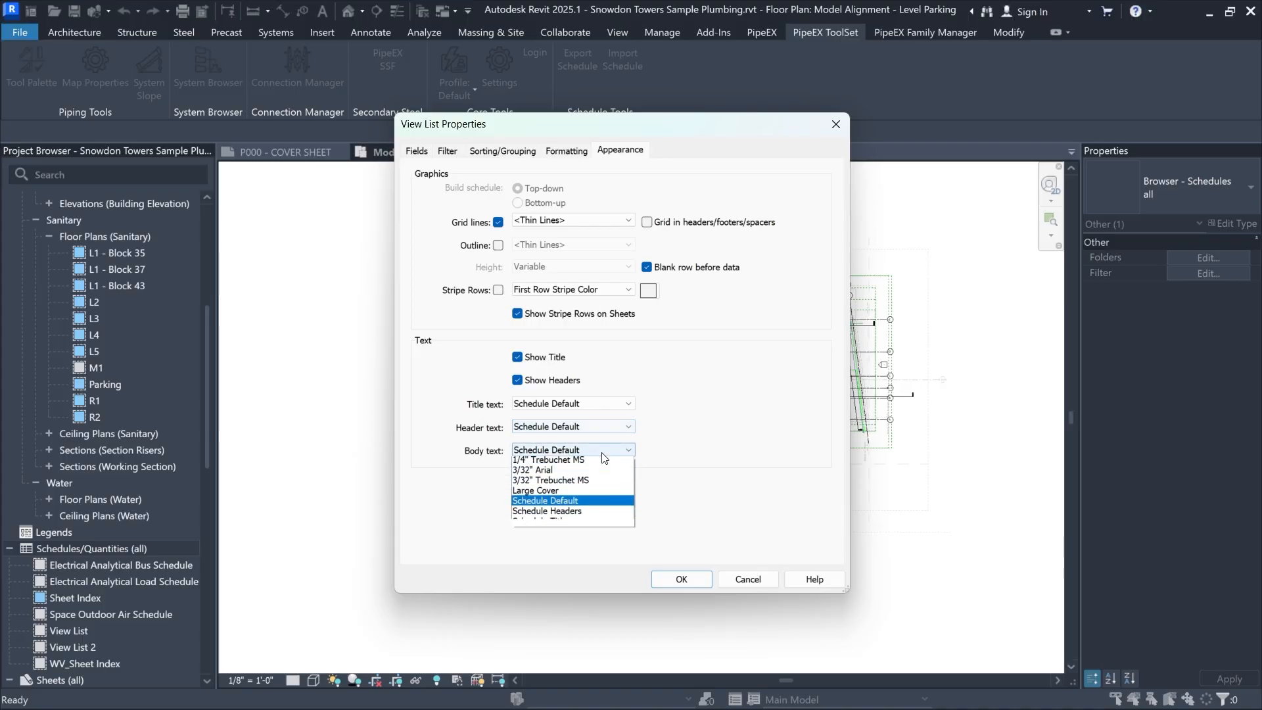
pyautogui.click(717, 453)
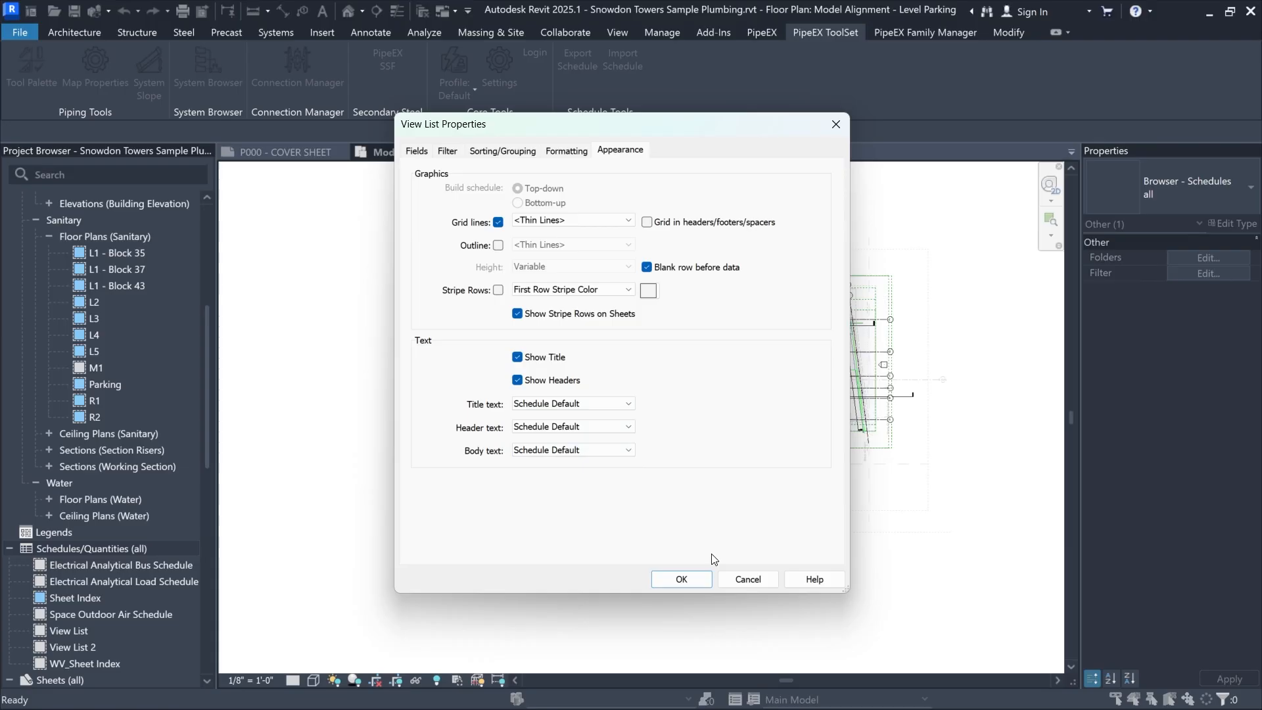
# Create the view list with the configured settings and examine its grouped rows, footers and grand total
pyautogui.click(681, 579)
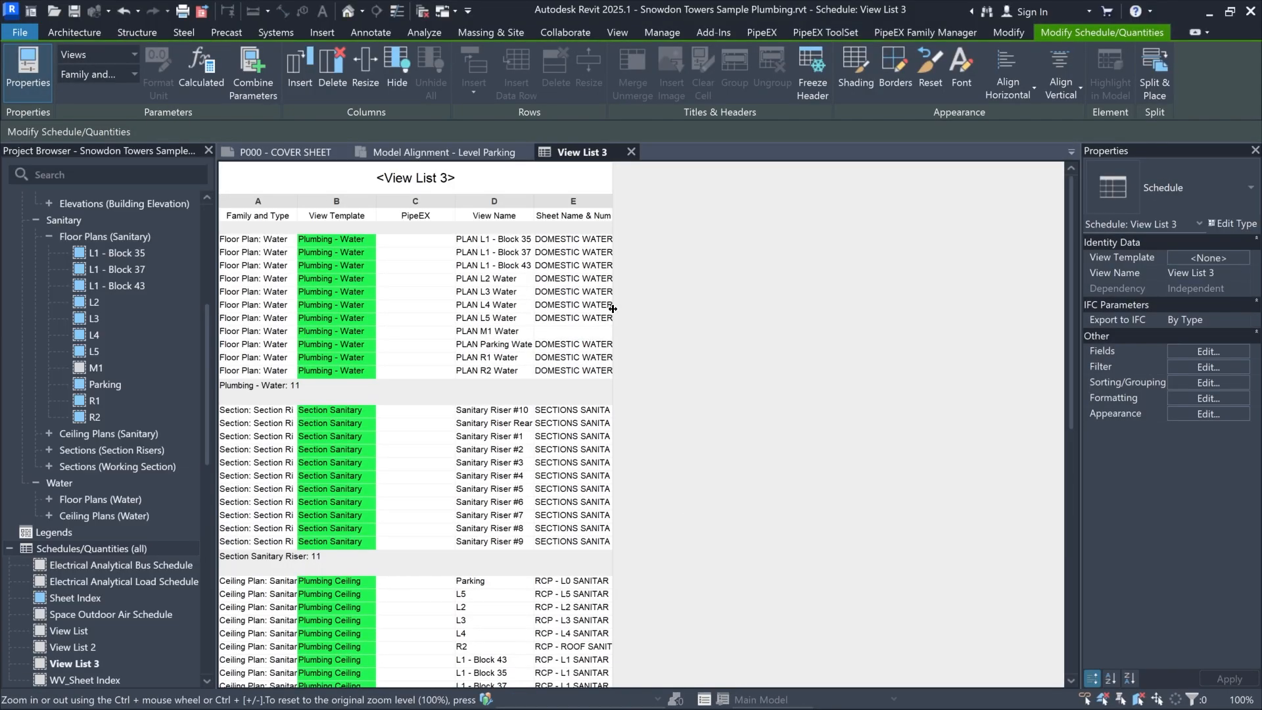
pyautogui.scroll(-10, 630, 375)
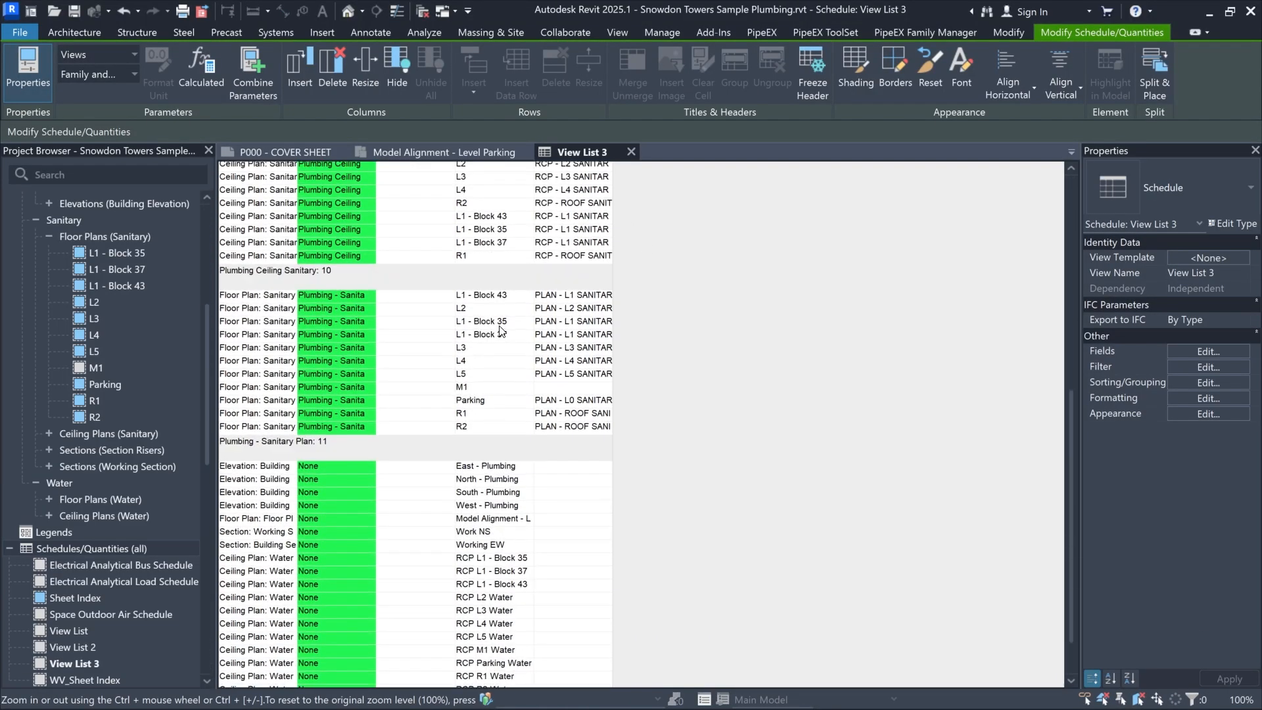
pyautogui.scroll(10, 629, 369)
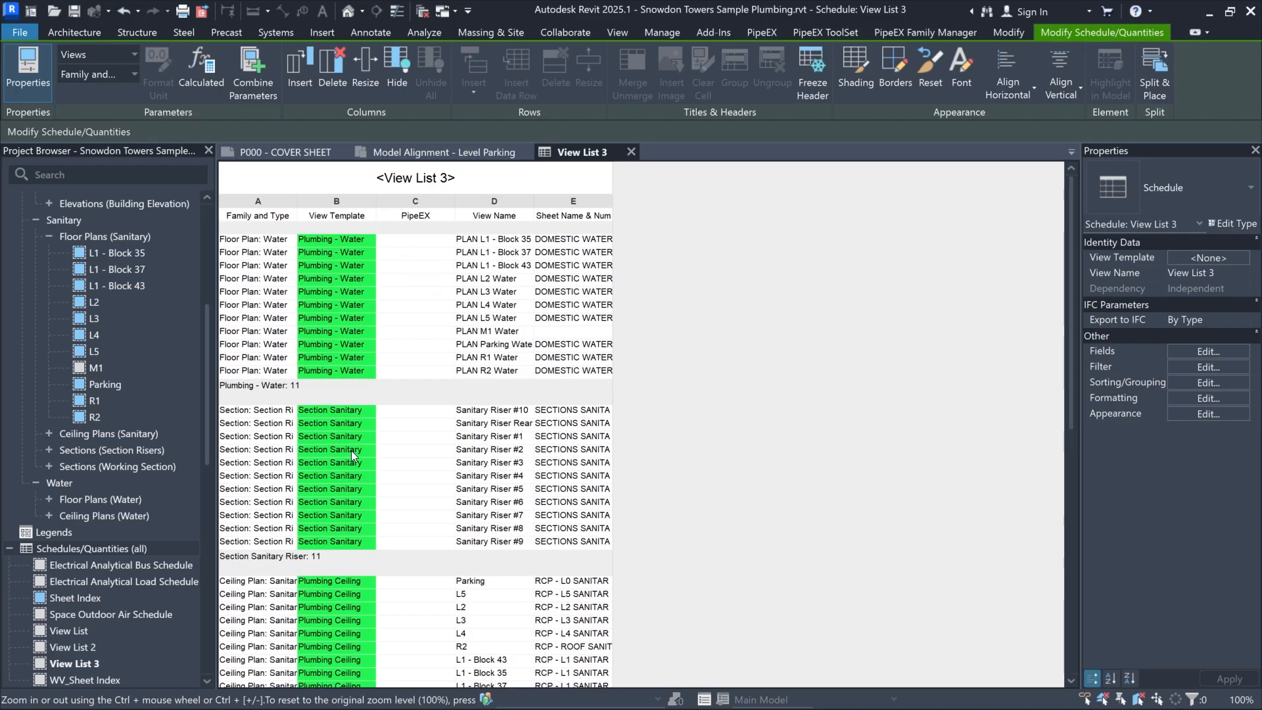
pyautogui.scroll(-10, 360, 404)
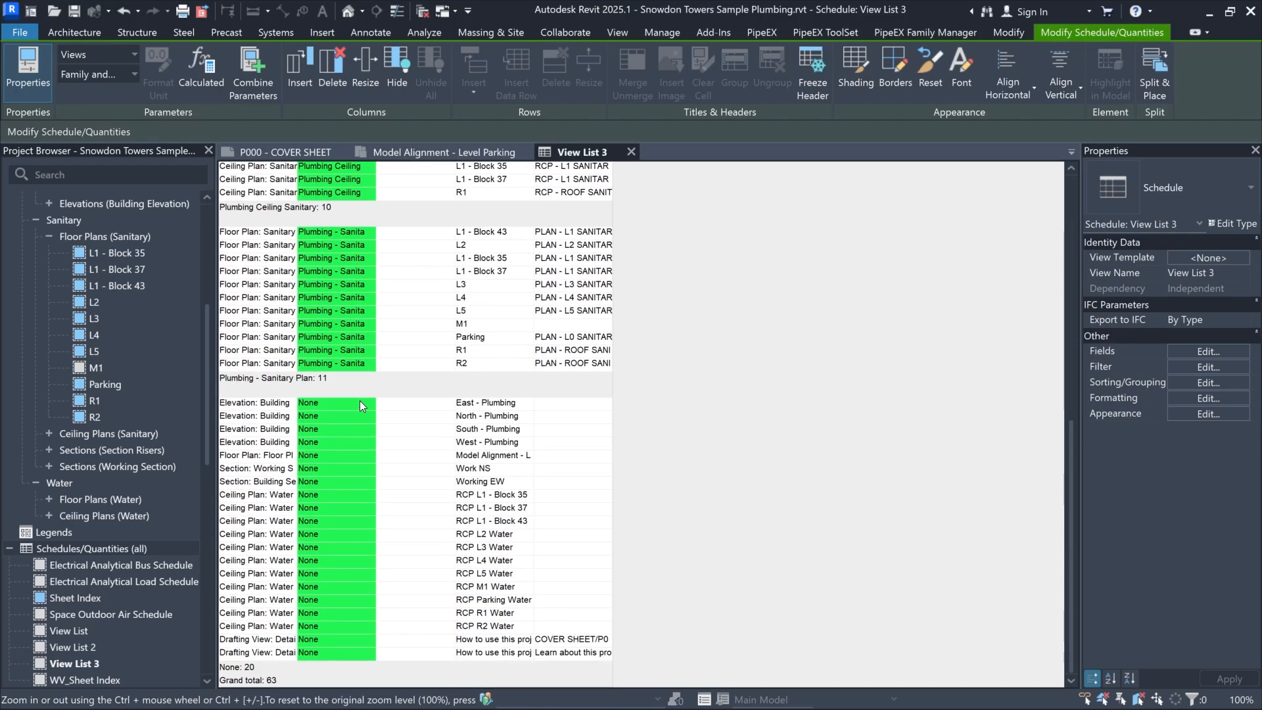
pyautogui.scroll(10, 360, 400)
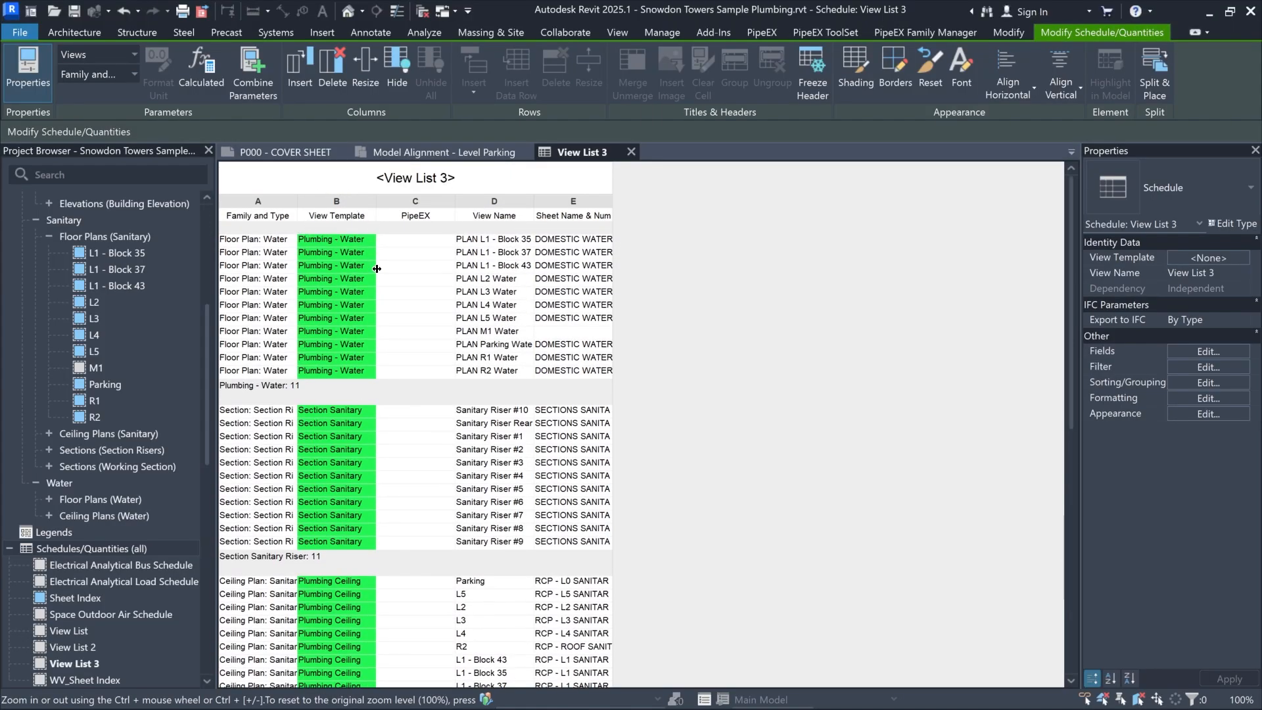
pyautogui.scroll(-4, 370, 236)
pyautogui.scroll(-2, 371, 238)
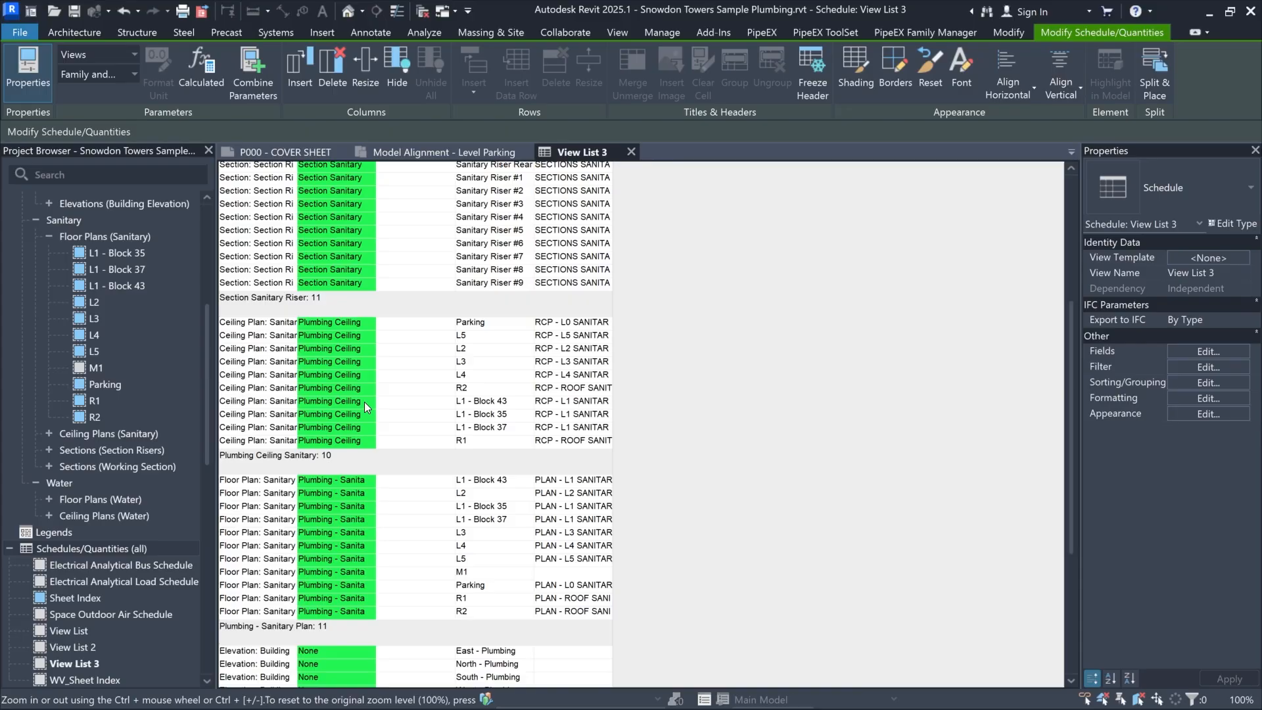
pyautogui.scroll(7, 341, 240)
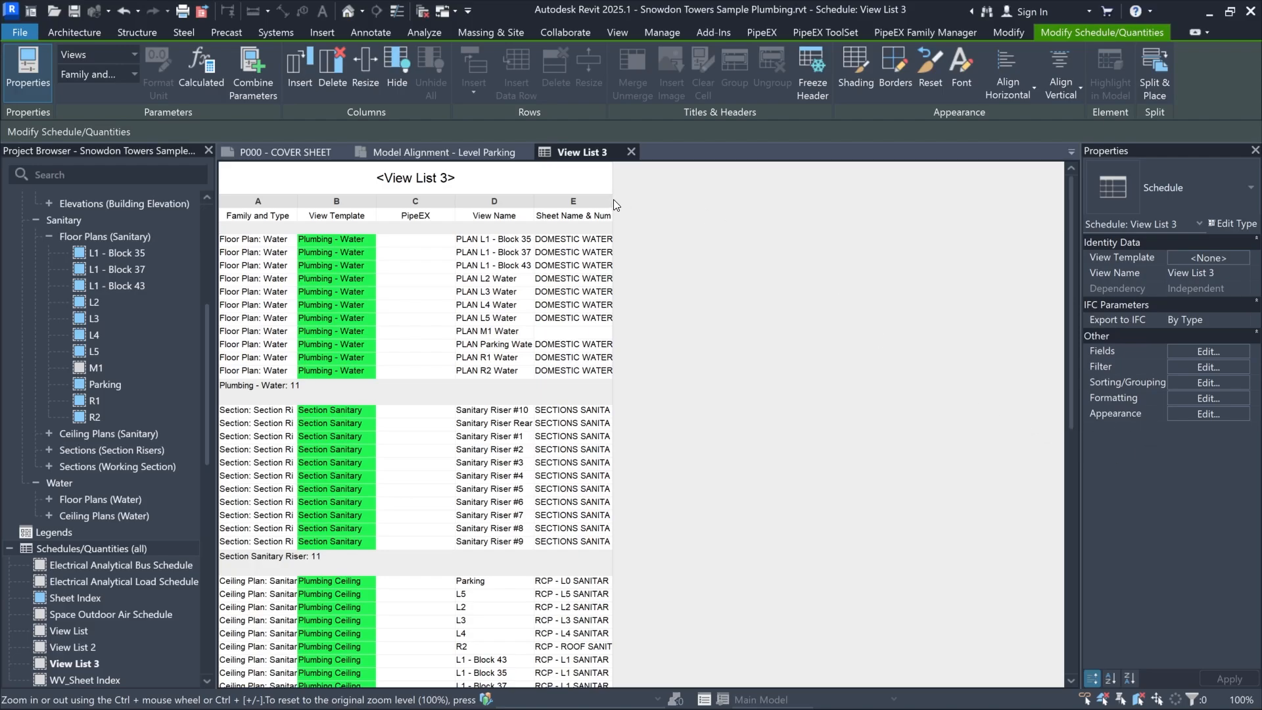
# Widen the Sheet Name & Number column of the view list to fit its full entries
pyautogui.moveTo(614, 202); pyautogui.dragTo(744, 211)
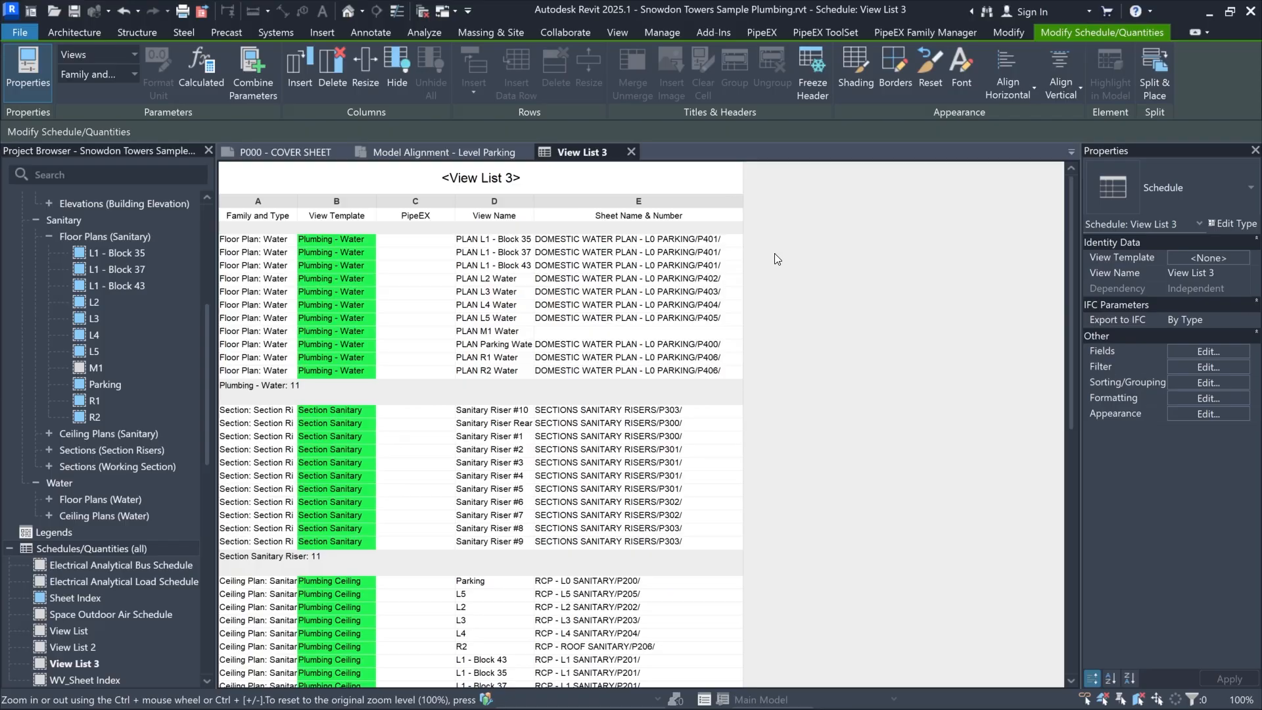
pyautogui.click(796, 242)
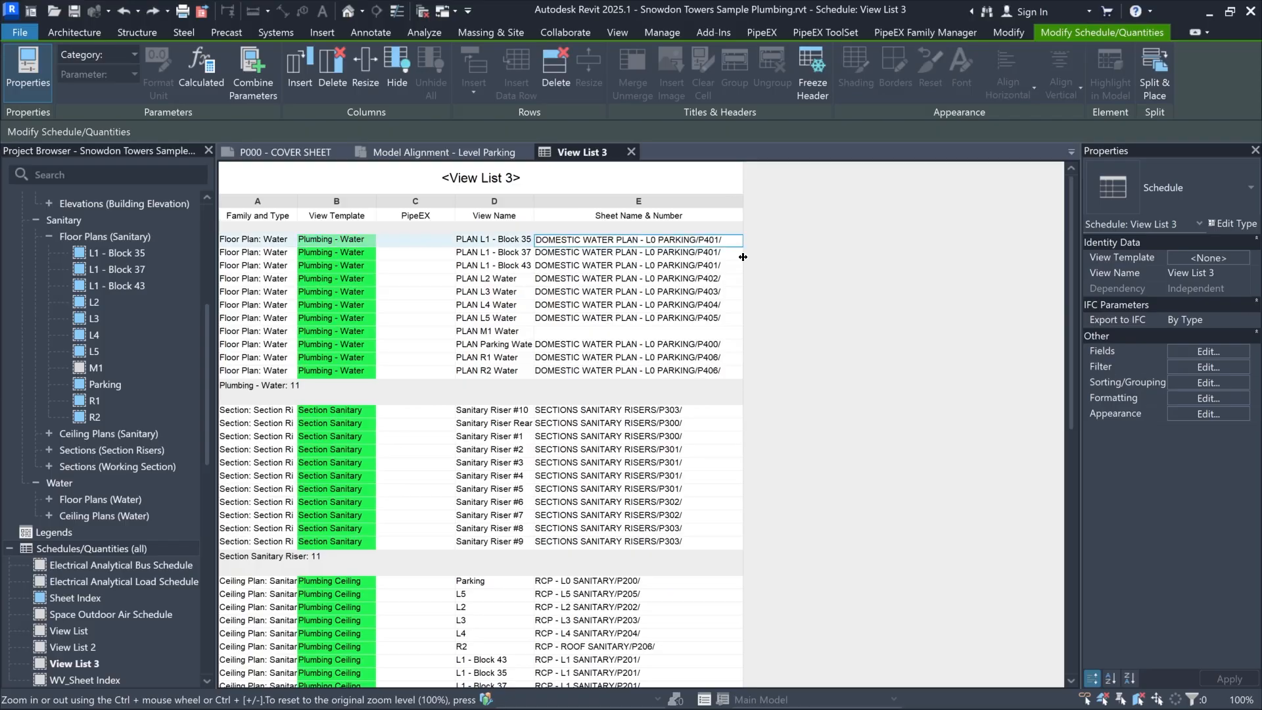